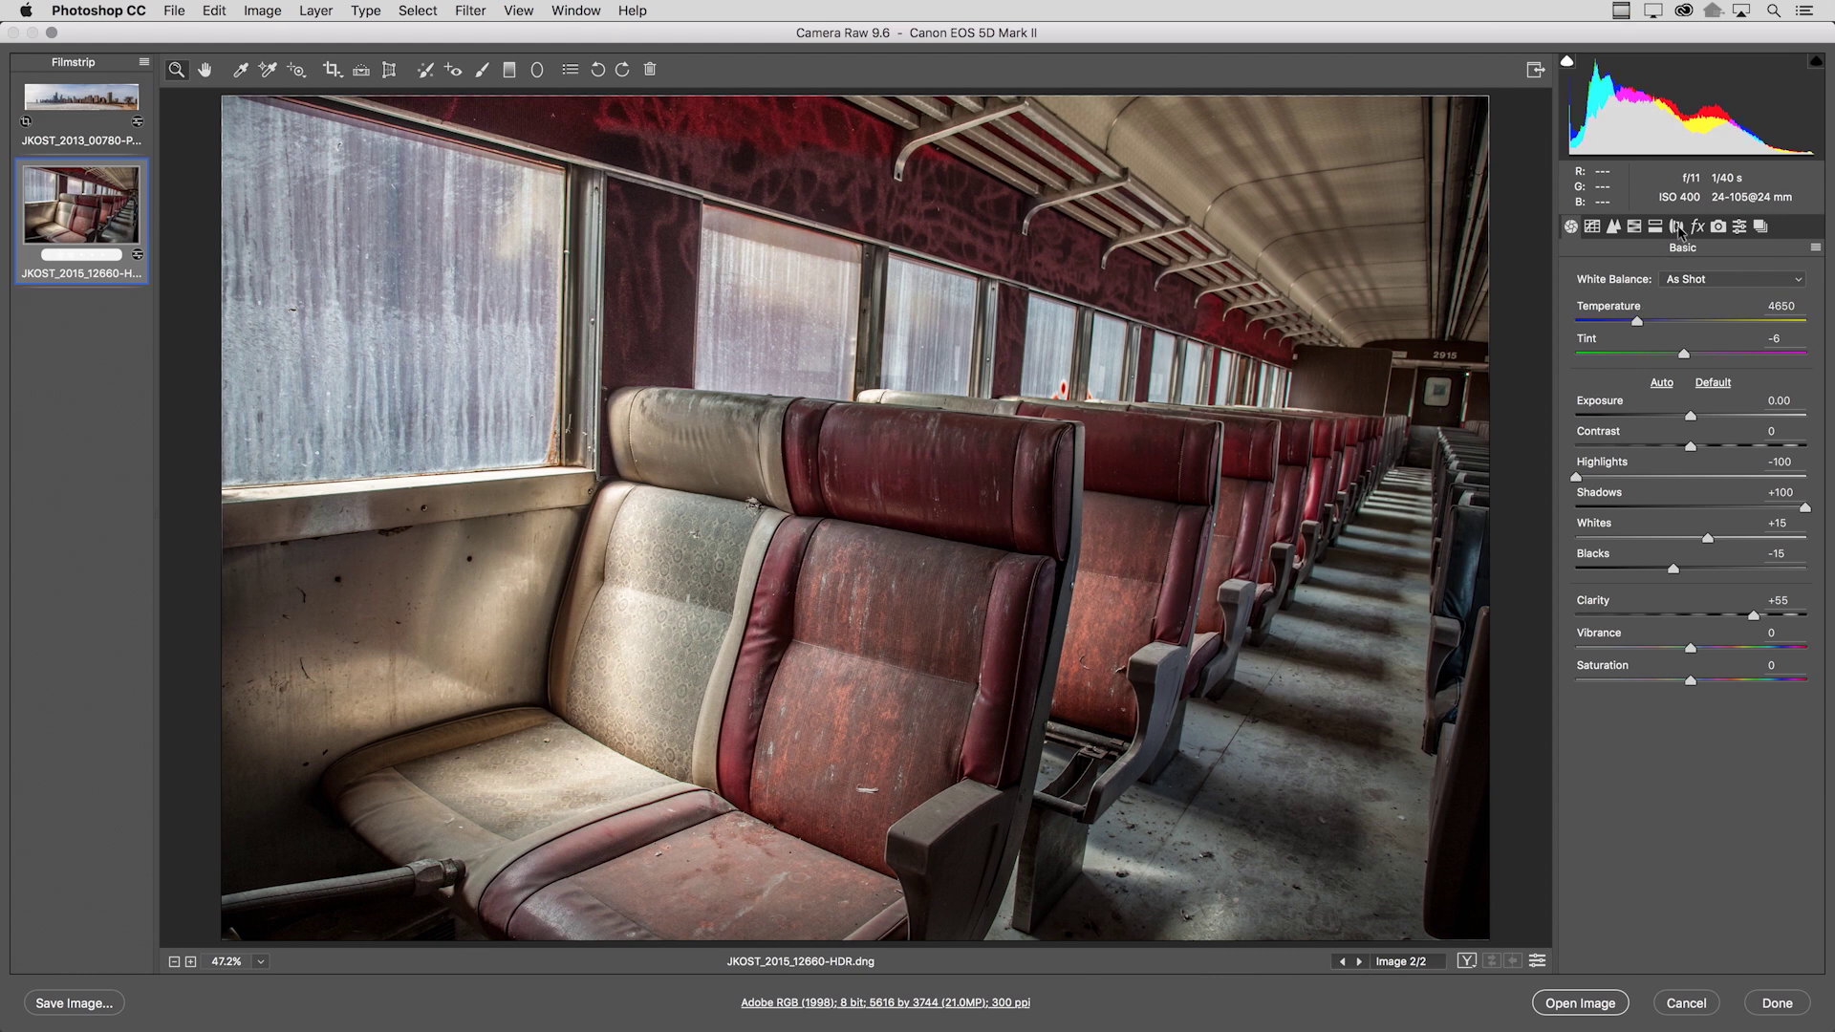
Turn on Remove Chromatic Aberration and Enable Profile Corrections for the train photo's Canon EF 24-105mm lens.
click(1677, 227)
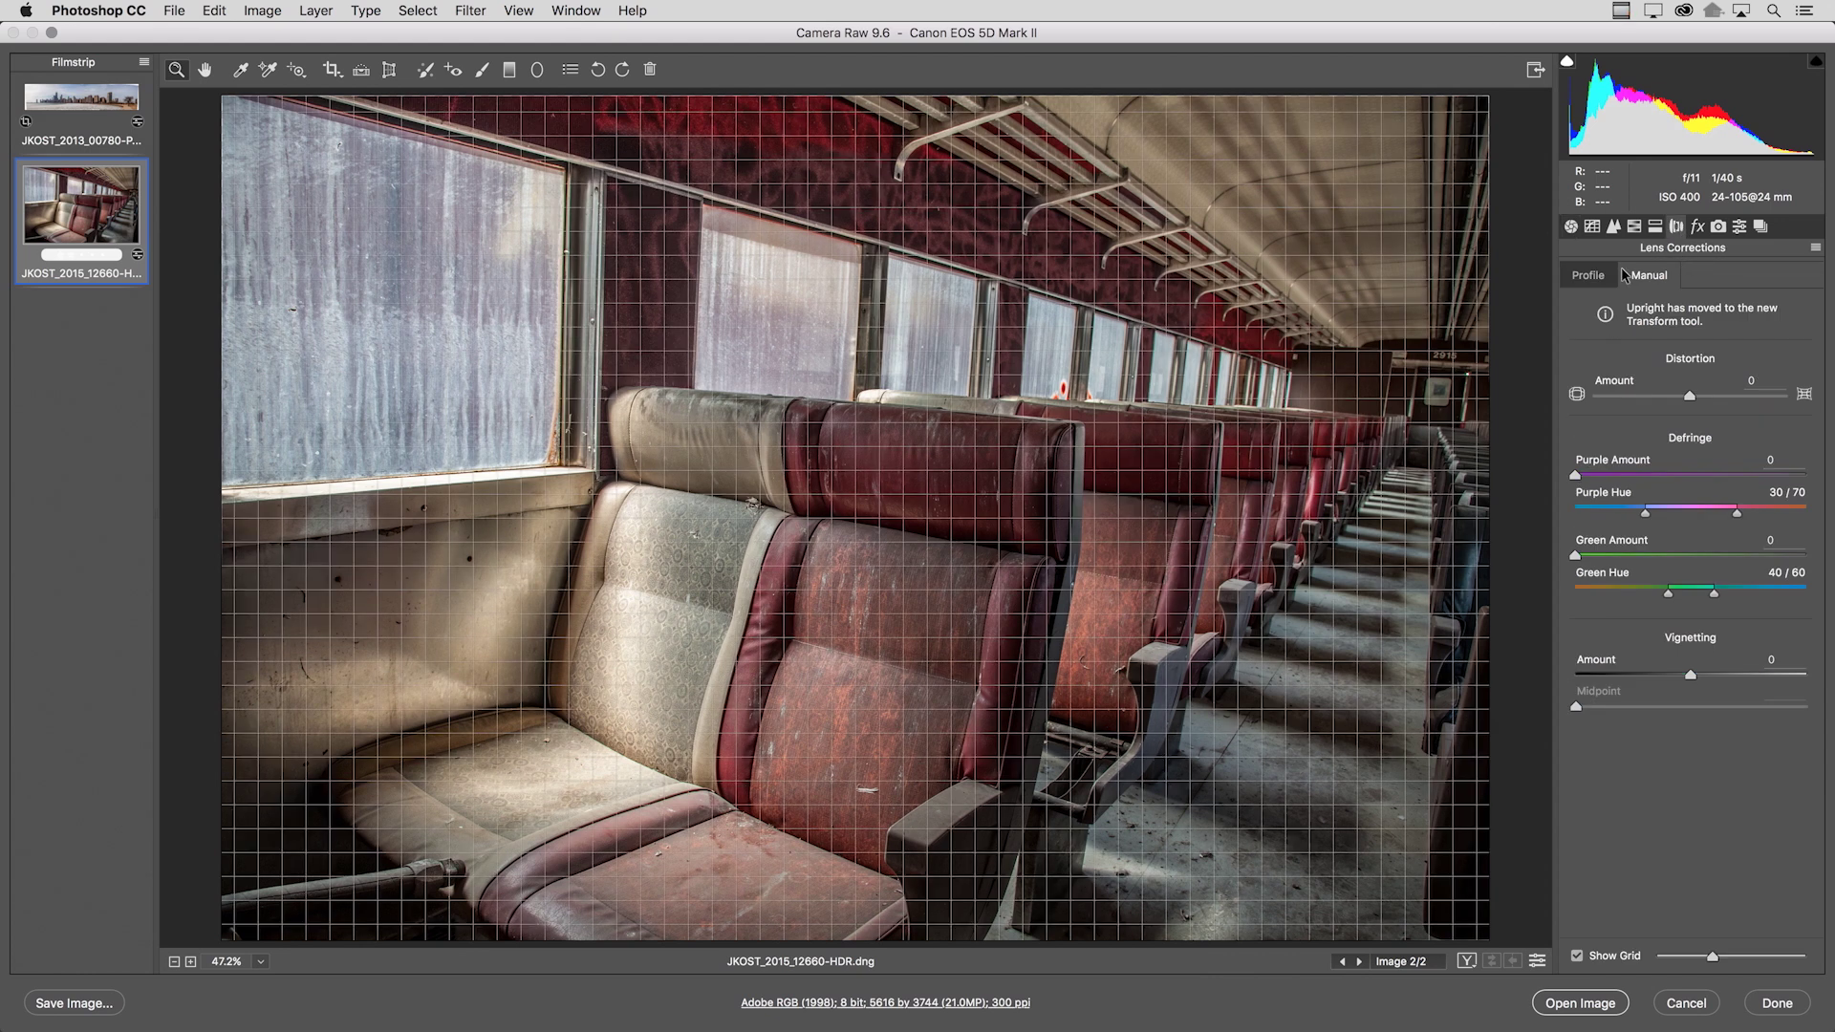
click(1591, 277)
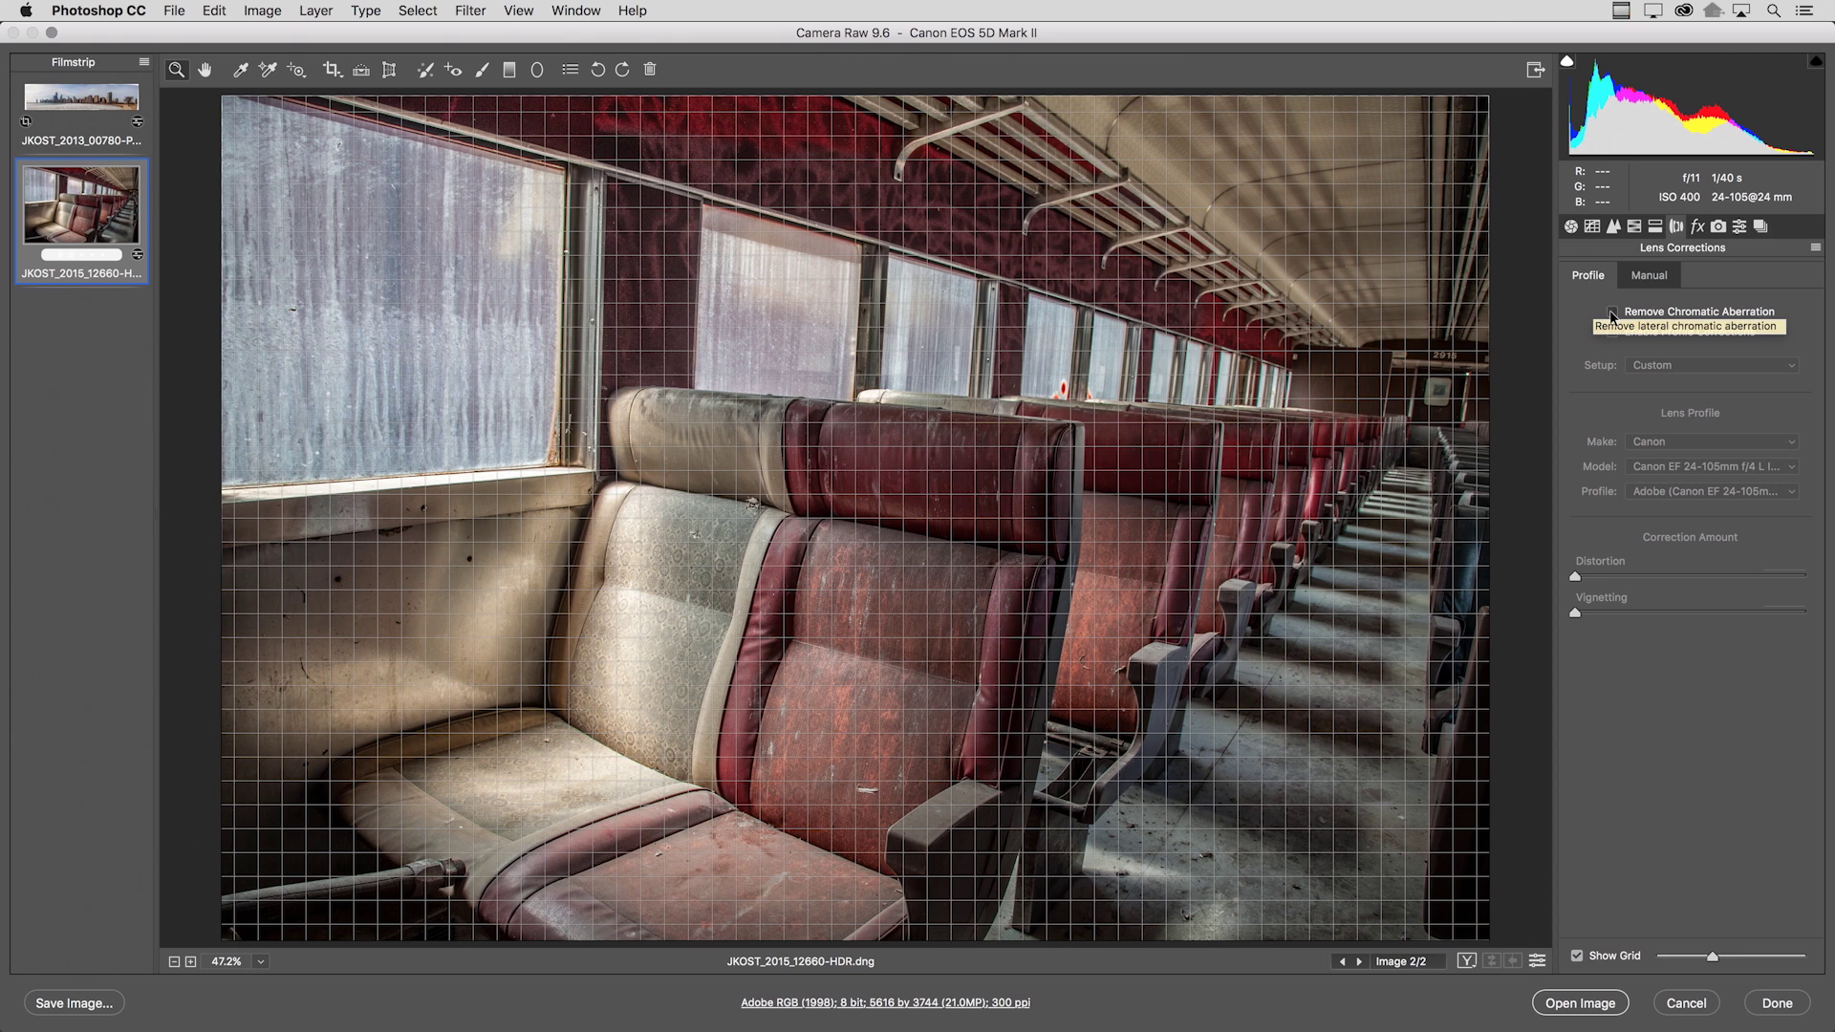
click(1612, 315)
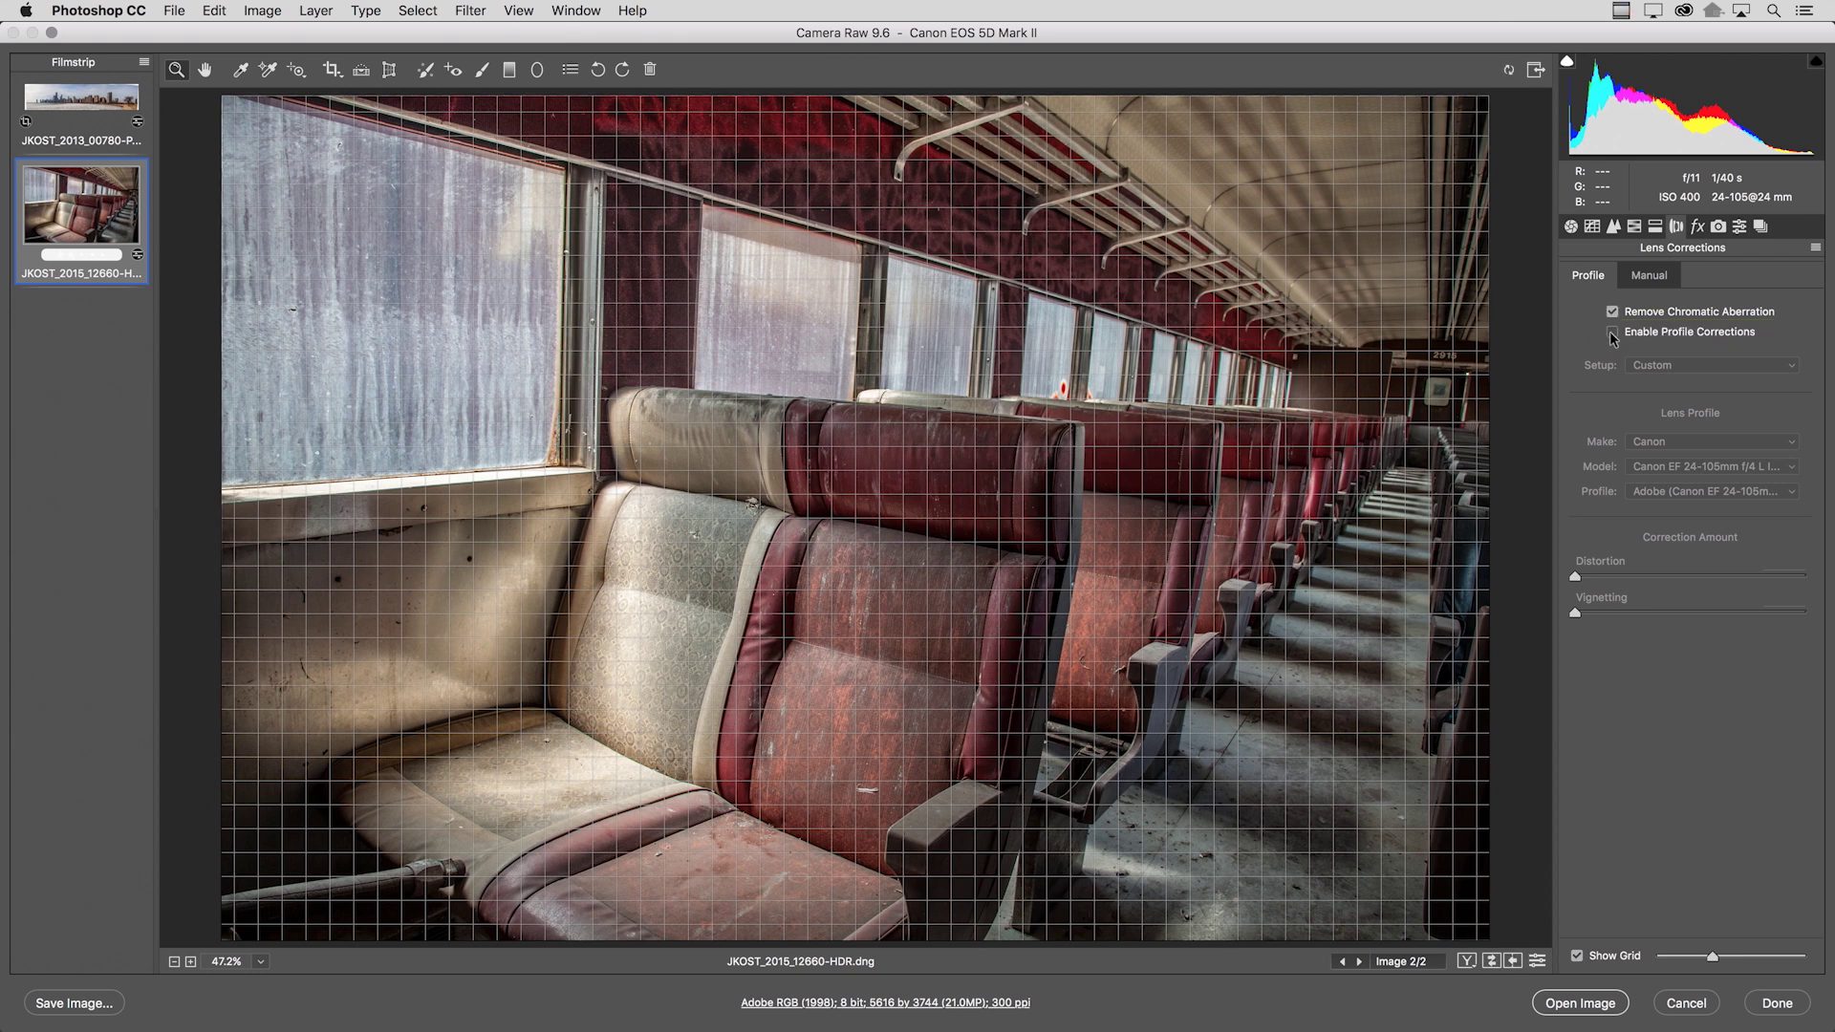
click(1612, 332)
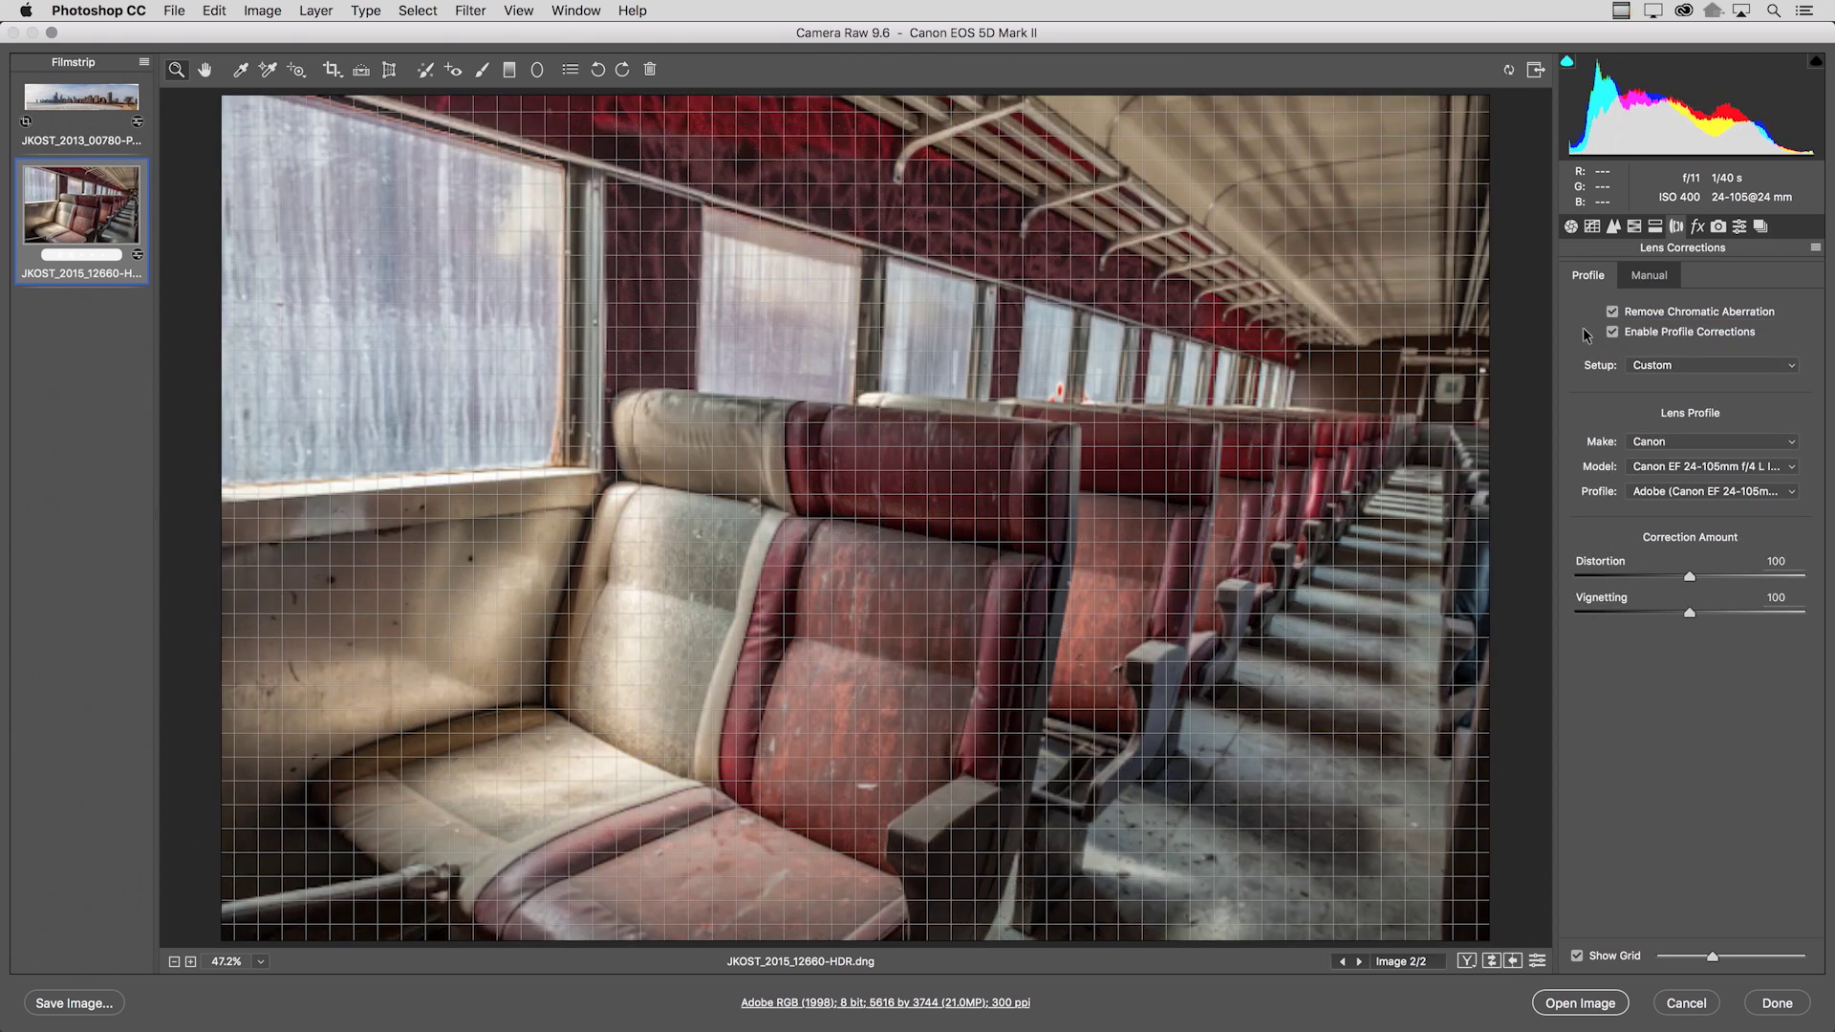
Select the Transform tool and set Upright to Guided mode.
click(390, 72)
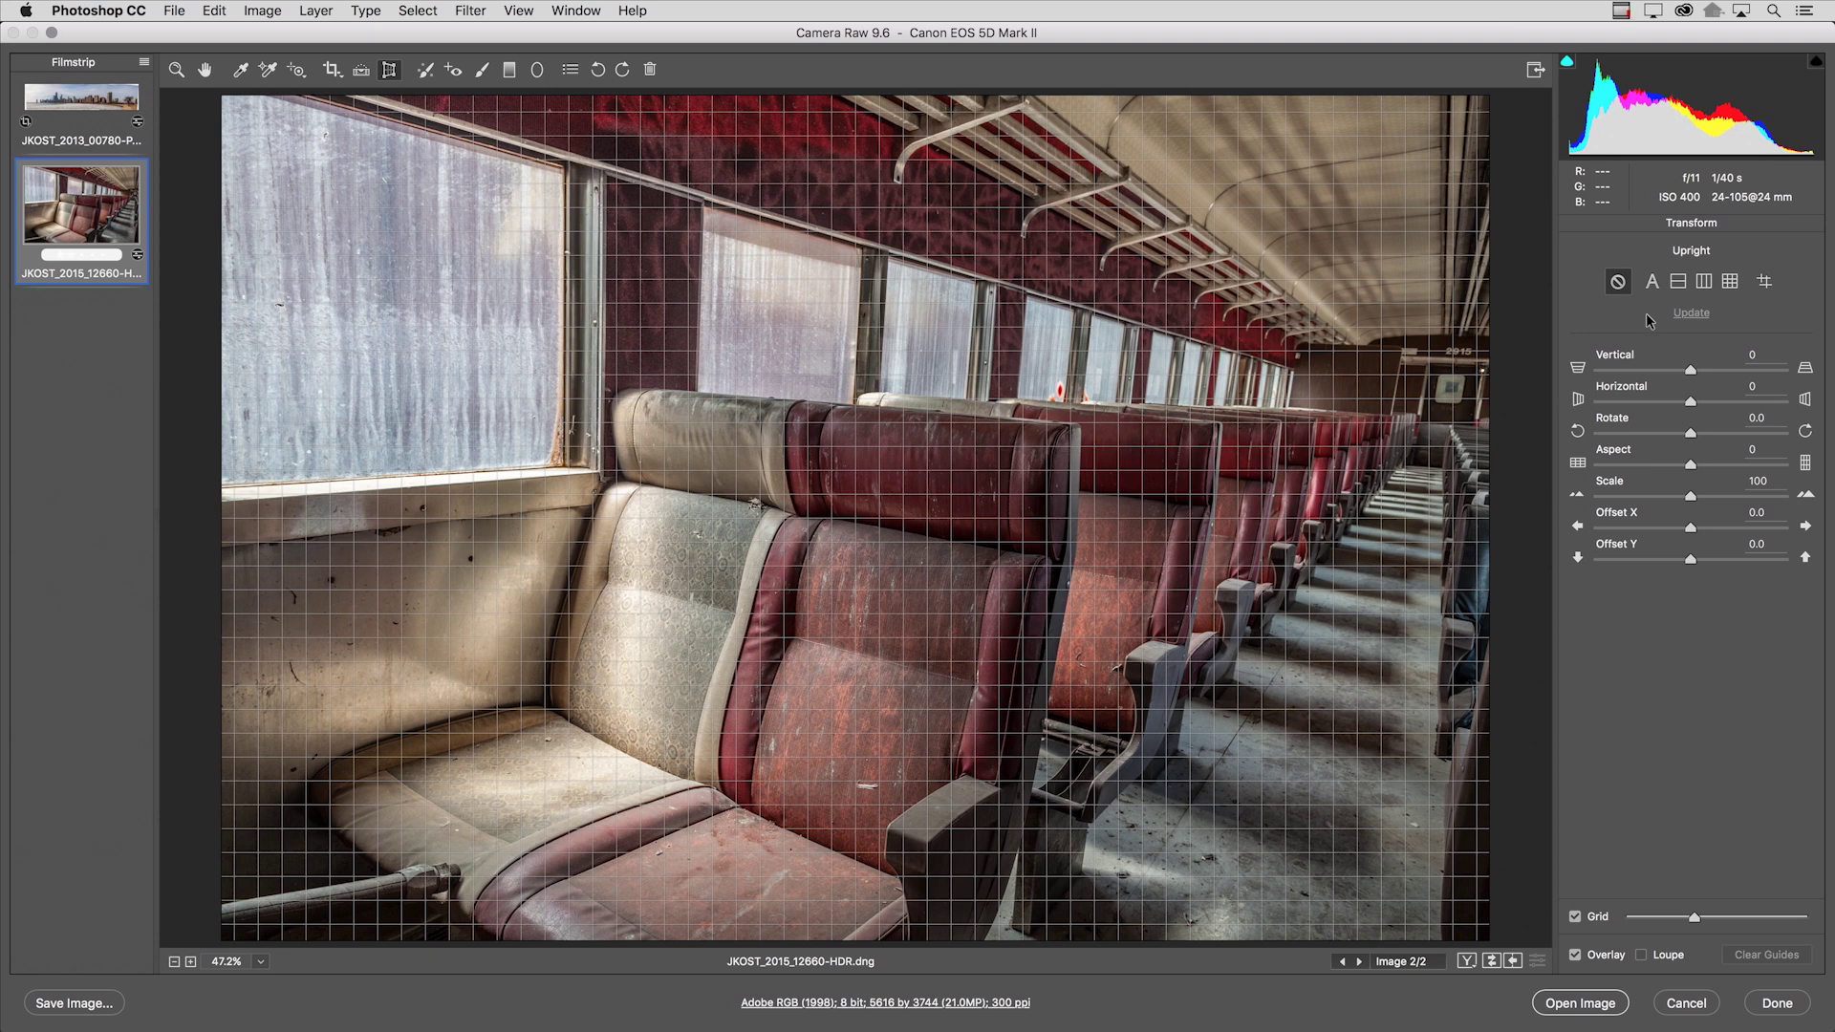
click(1766, 283)
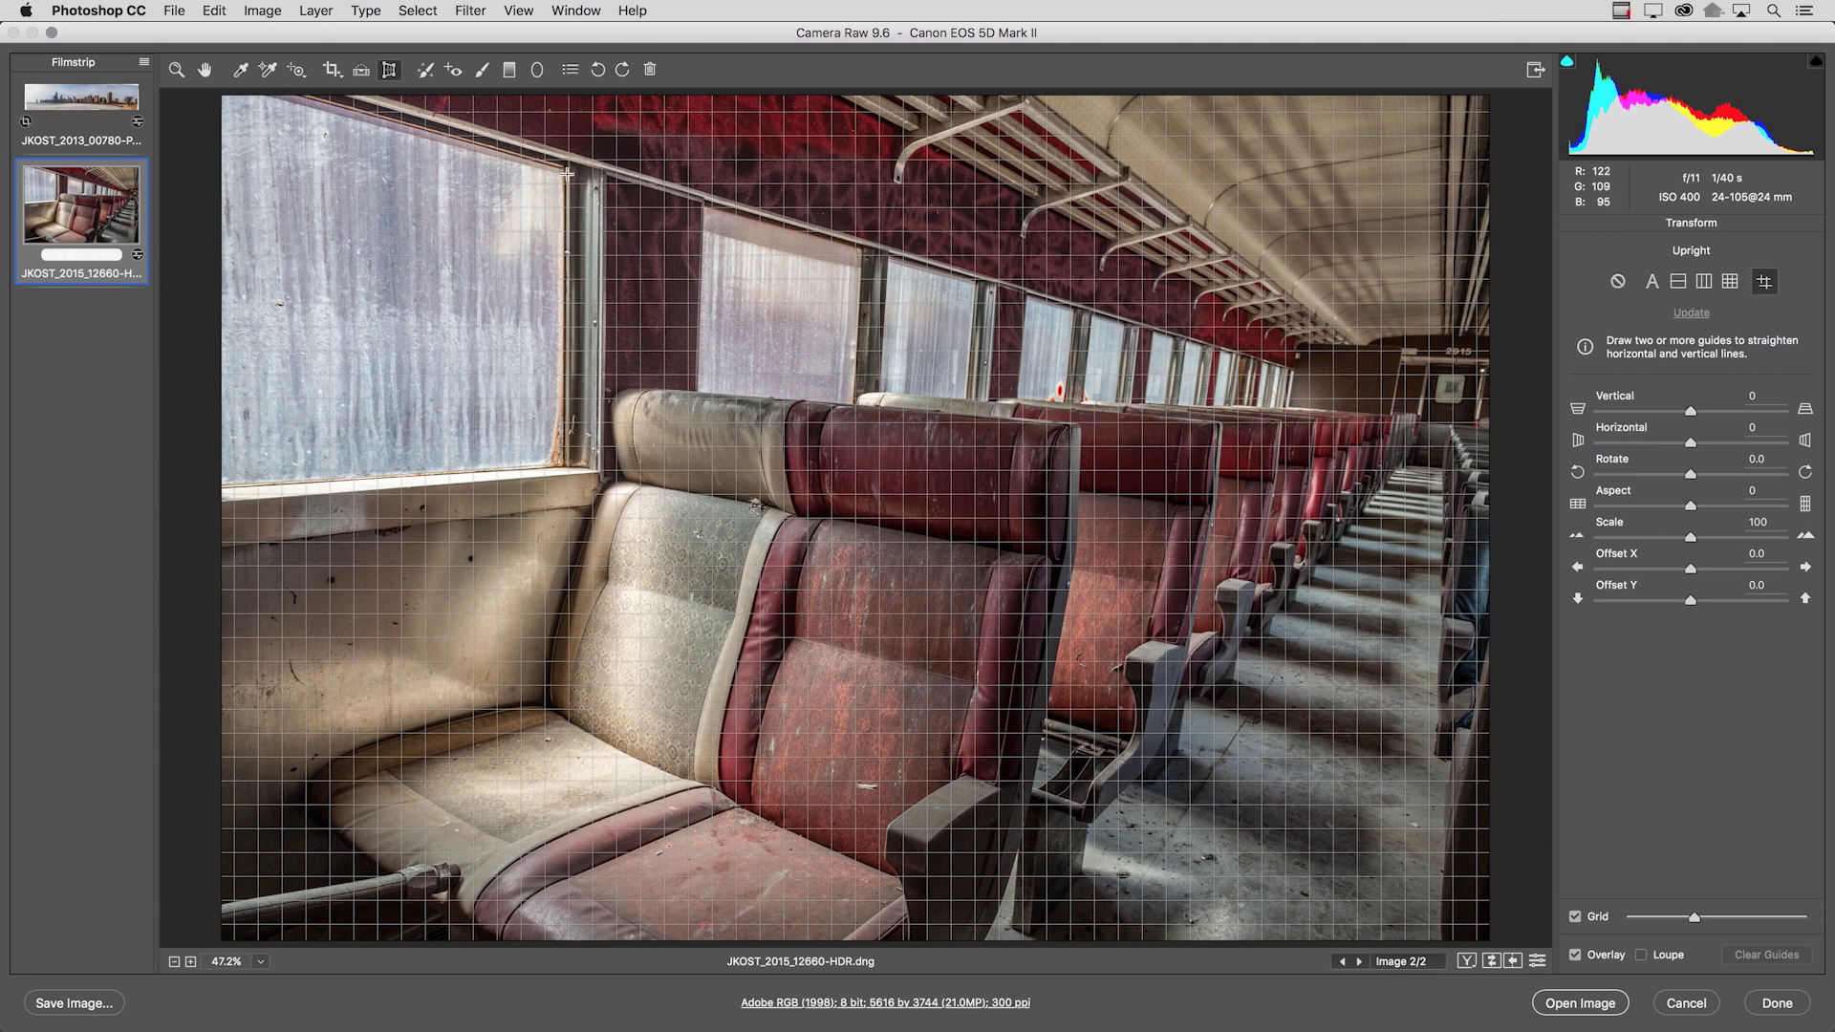
Draw vertical guides along the left window pillar and the carriage's far-end edge, refining the second.
drag(567, 178, 565, 466)
mouse_move(1403, 348)
mouse_down()
mouse_move(1381, 458)
mouse_move(1390, 423)
mouse_up()
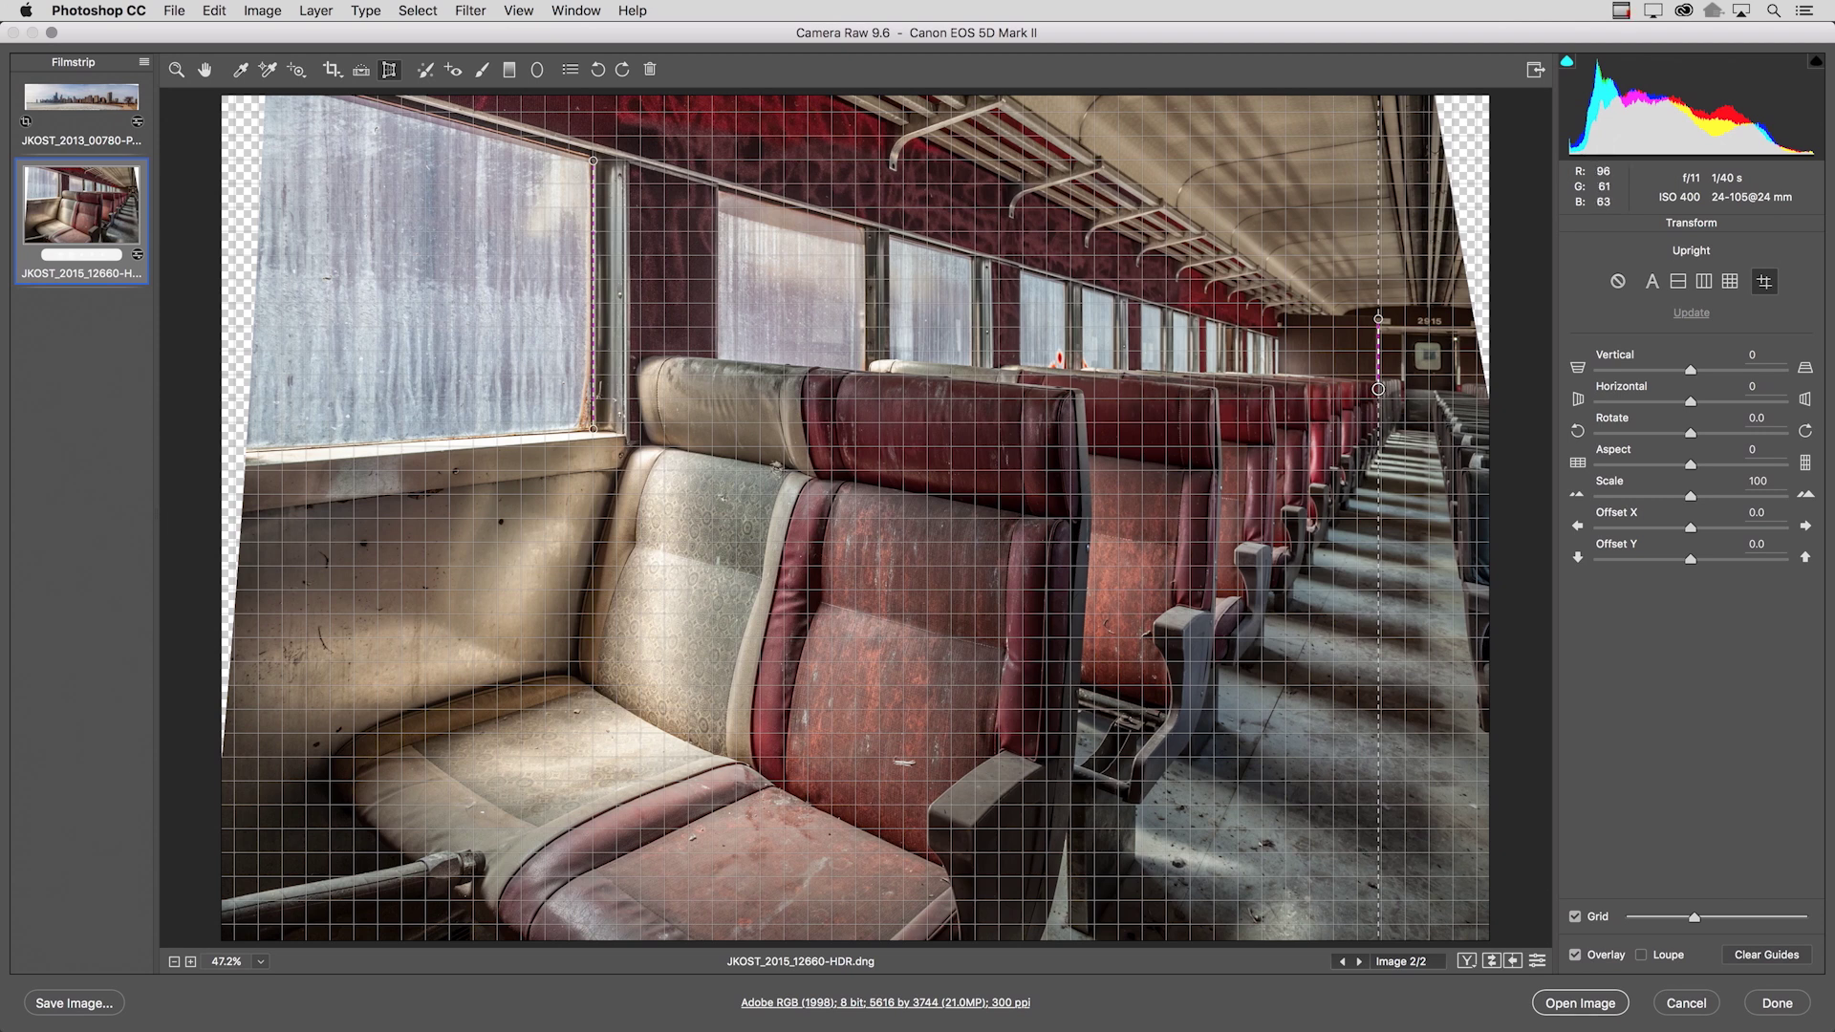
drag(1379, 391, 1376, 387)
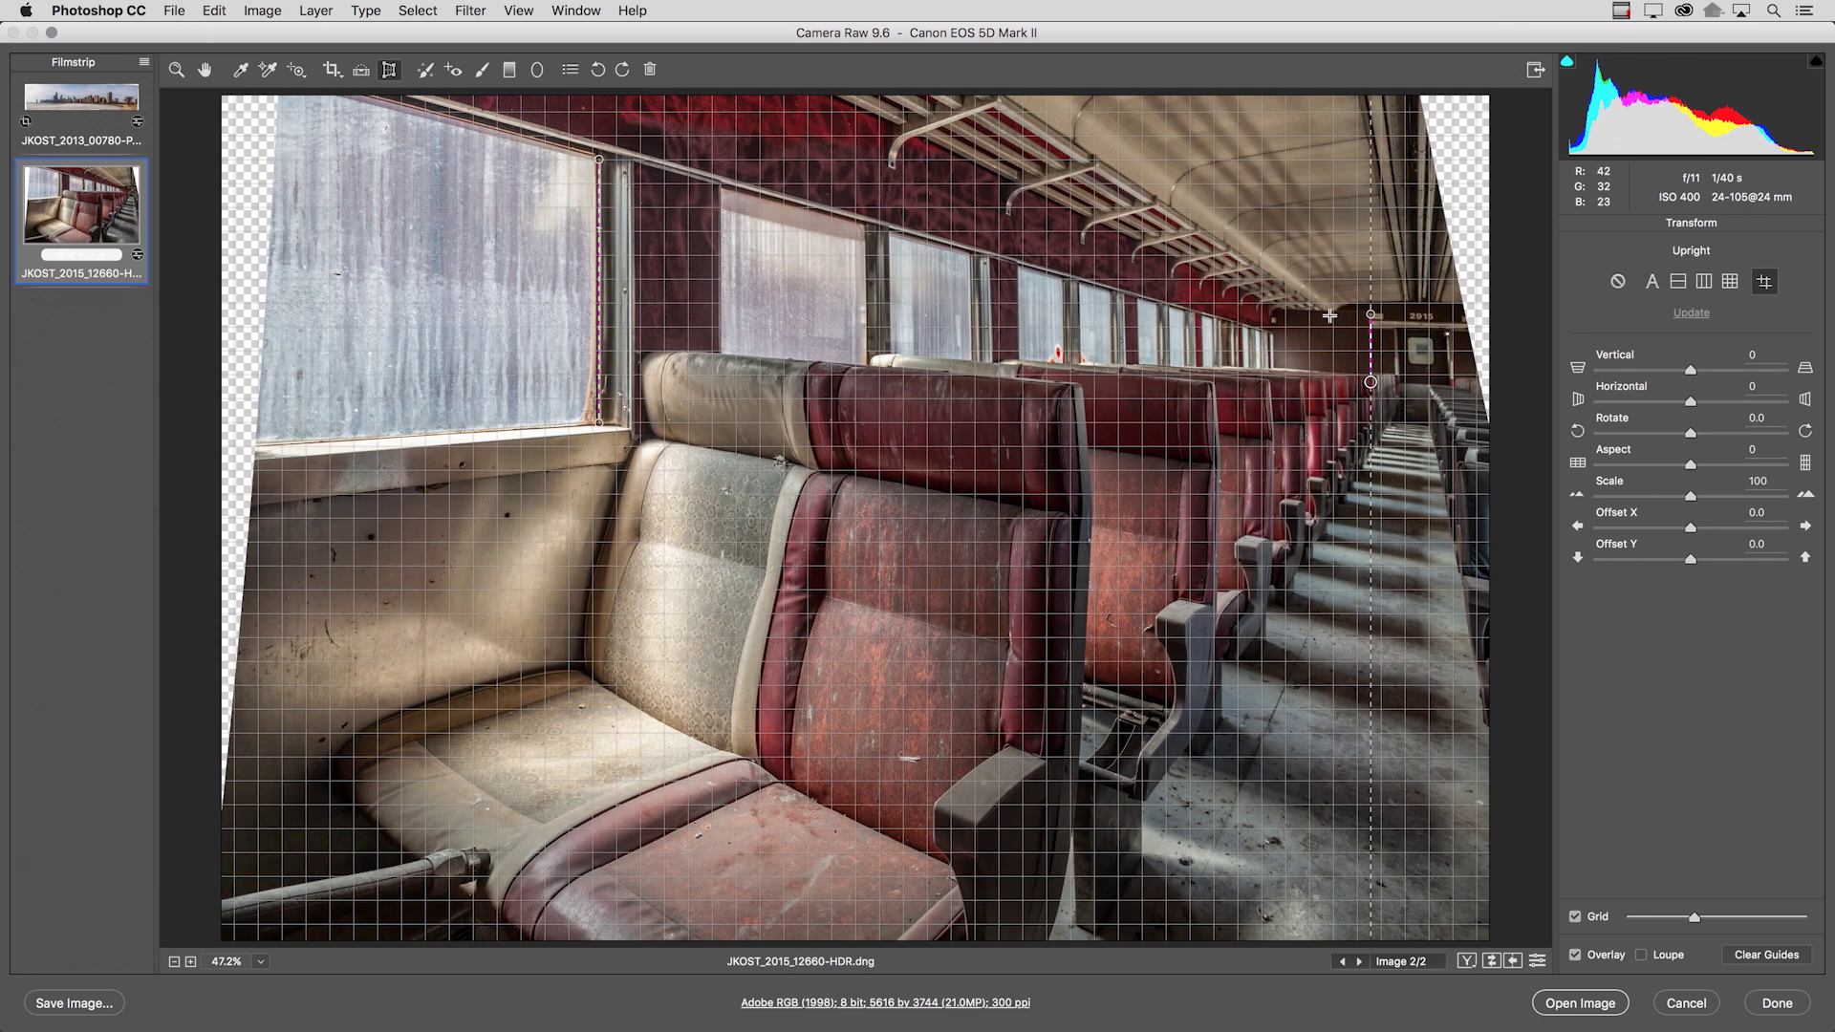
Add a horizontal guide at the carriage's far end, show the grid and Loupe, then switch to the Chicago panorama.
drag(1276, 310, 1441, 314)
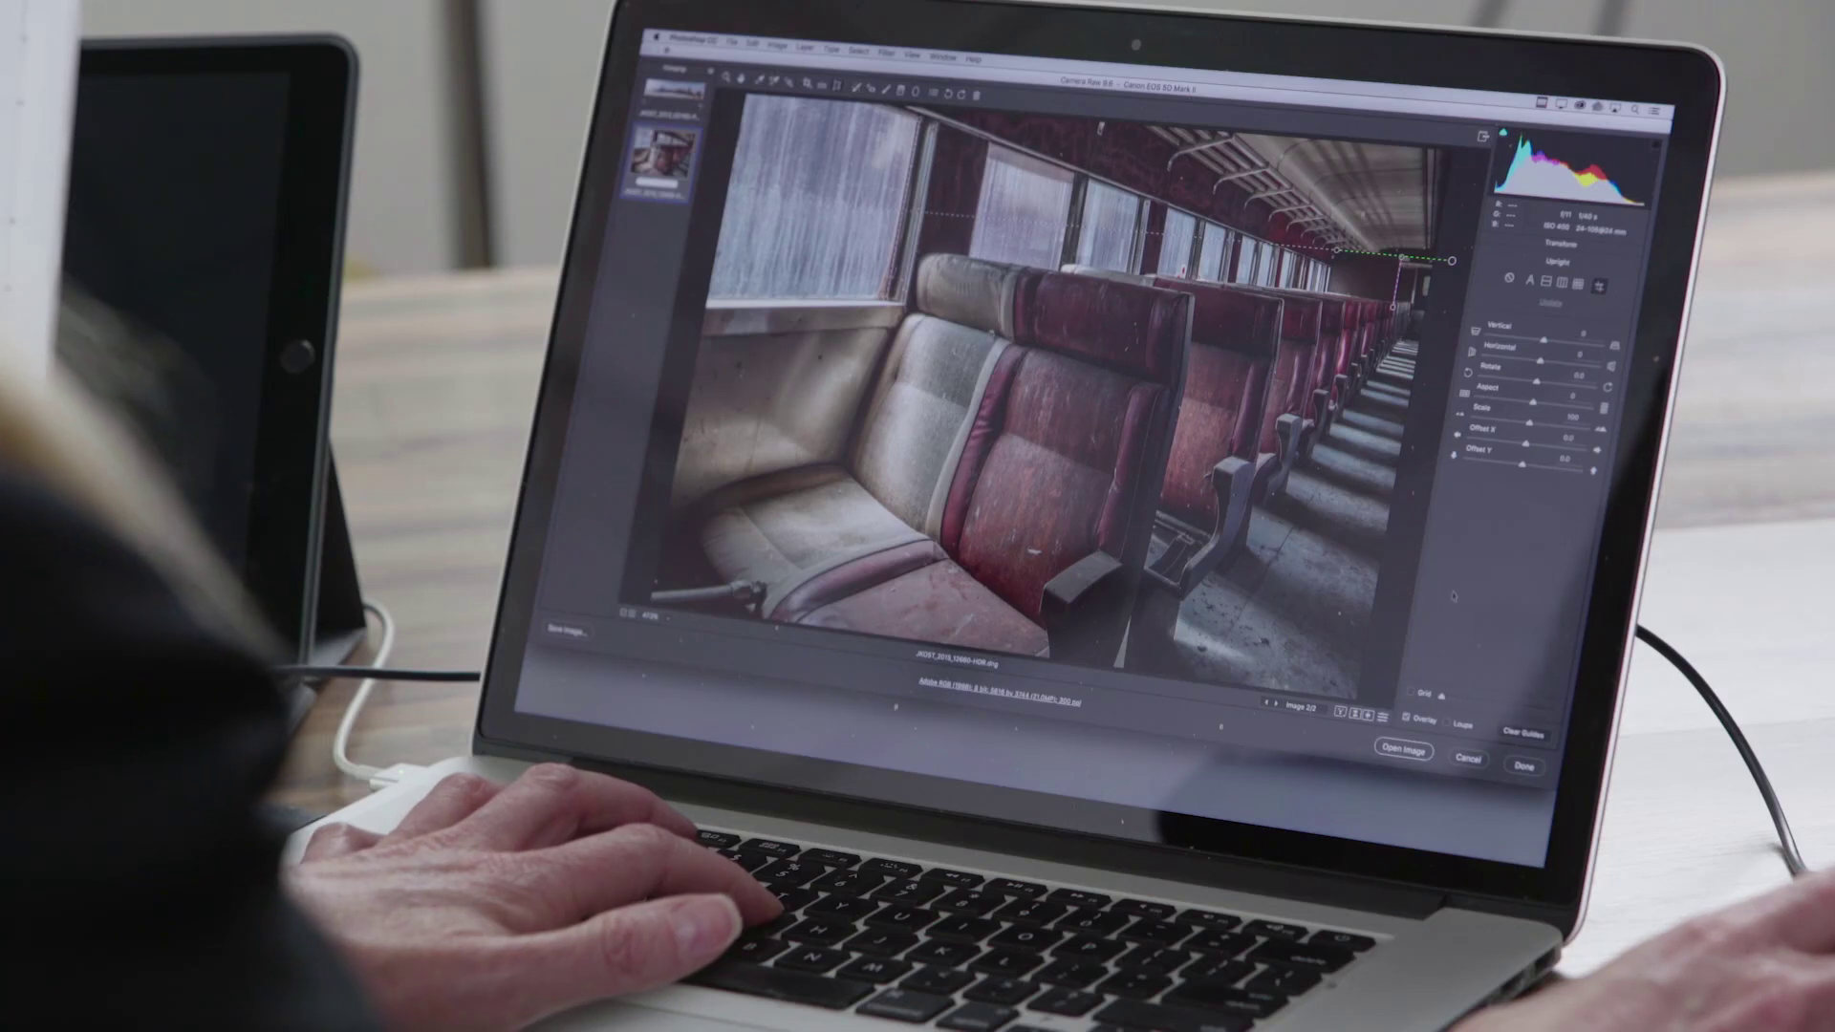
key(v)
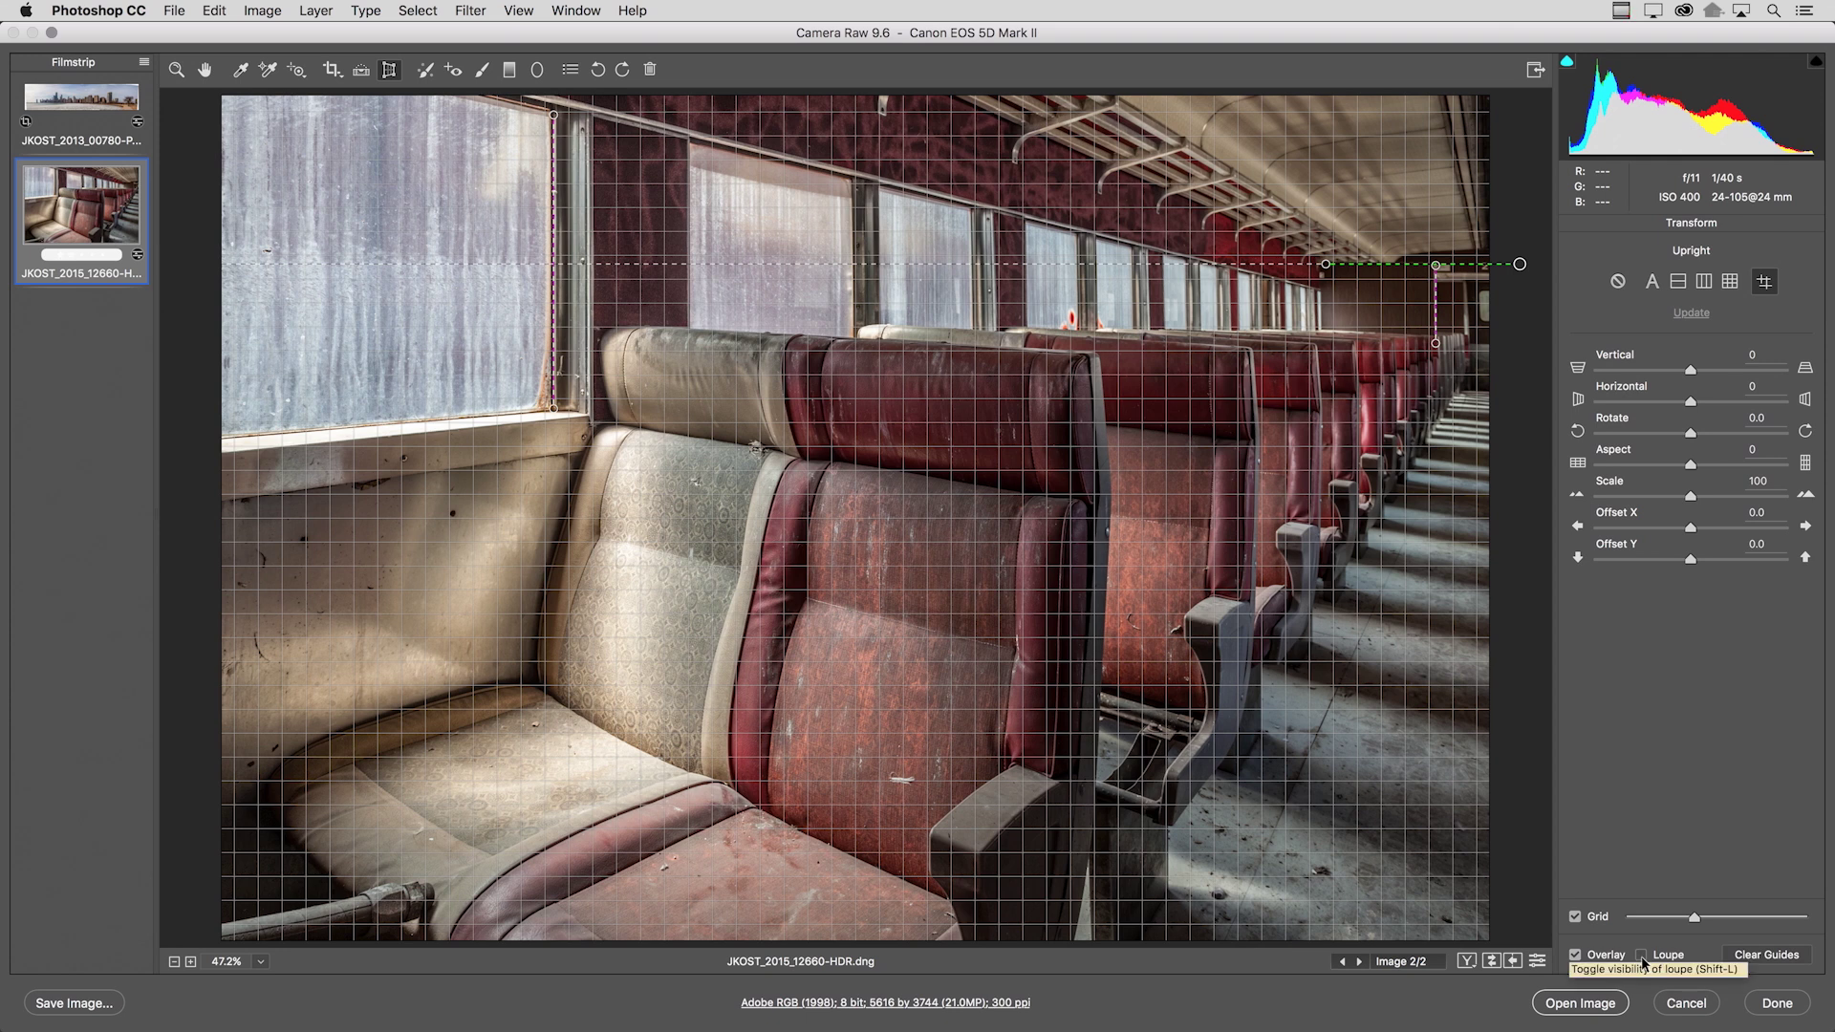
click(1641, 955)
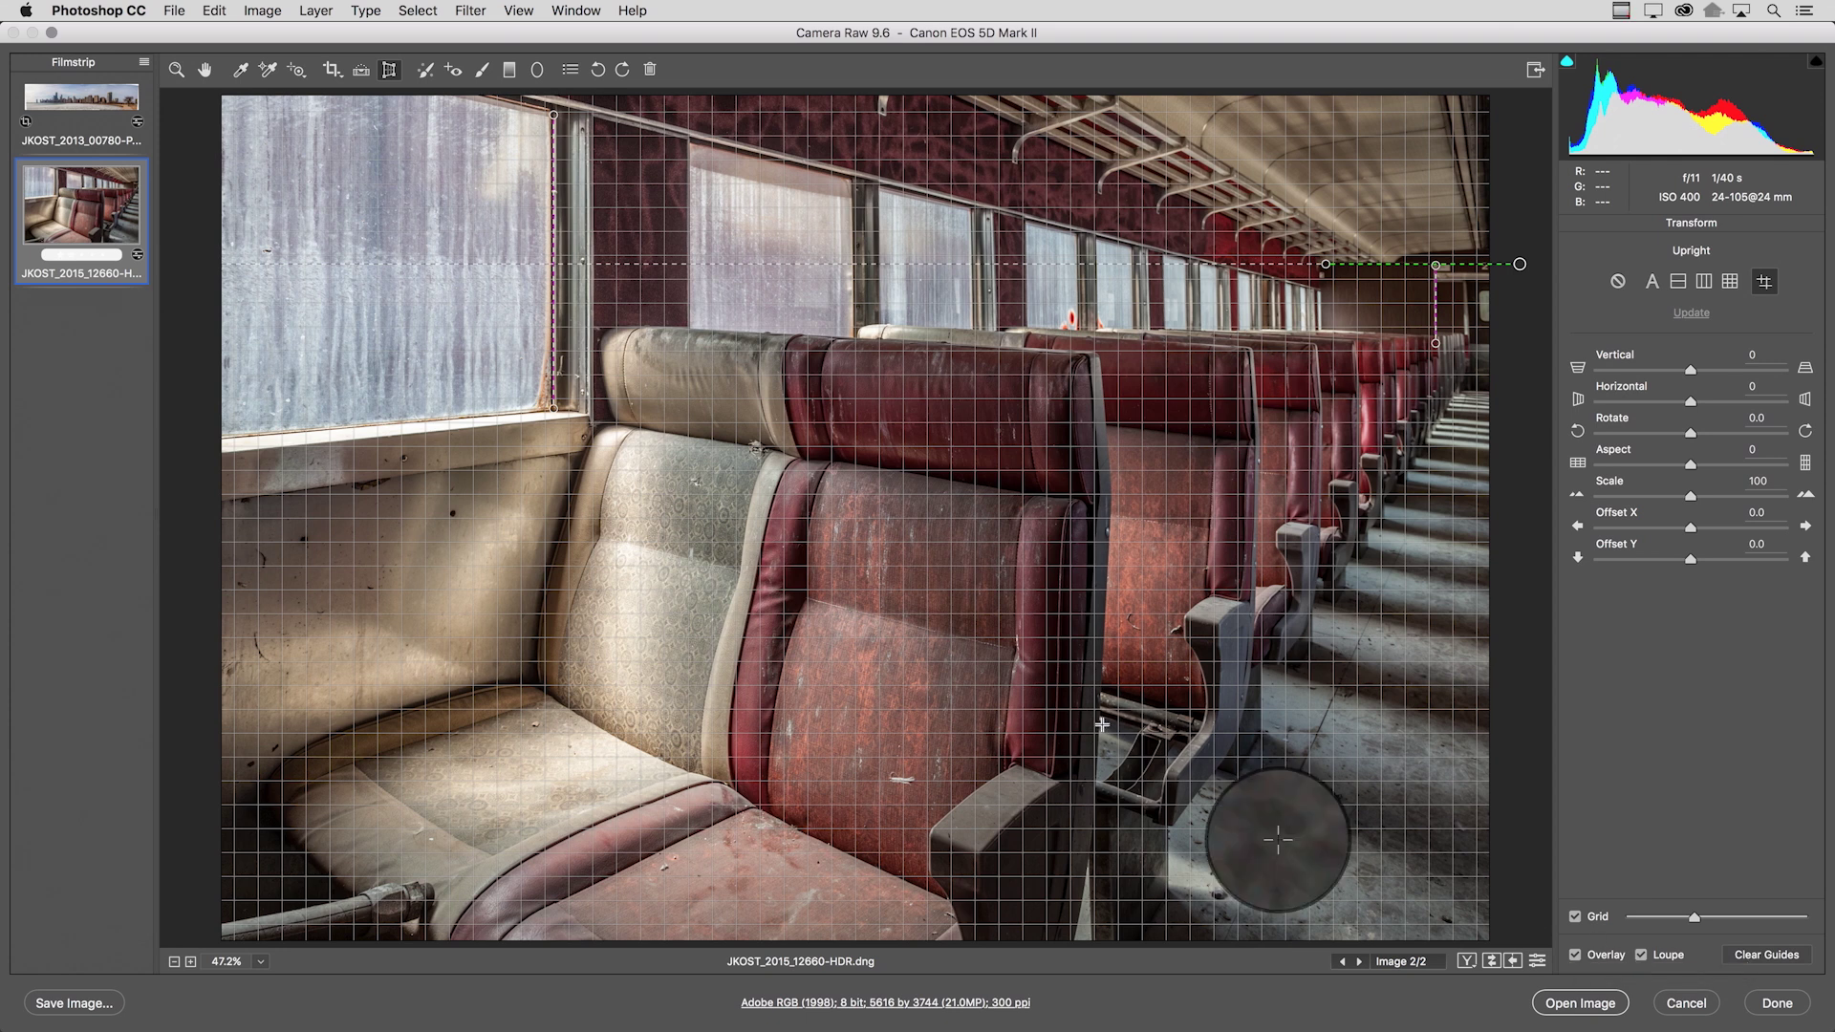
click(93, 106)
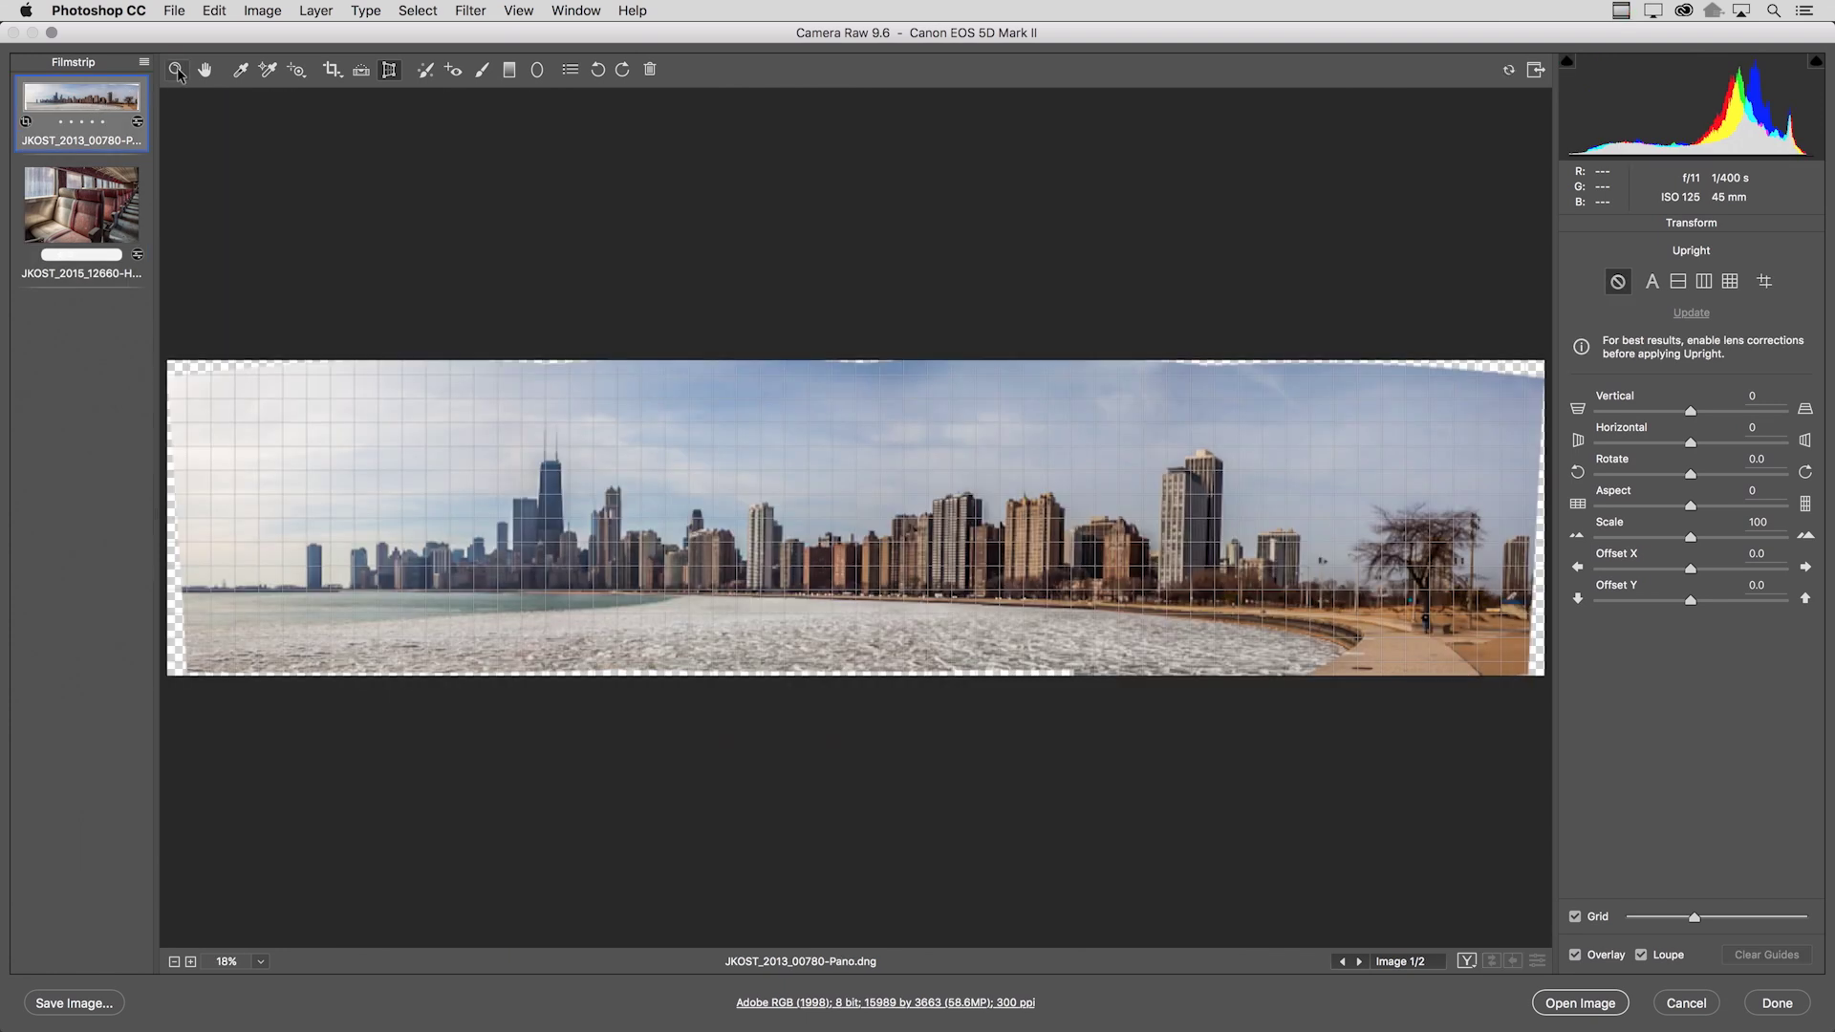
Enable Remove Chromatic Aberration and Profile Corrections on the Chicago panorama, then return to Transform.
click(205, 70)
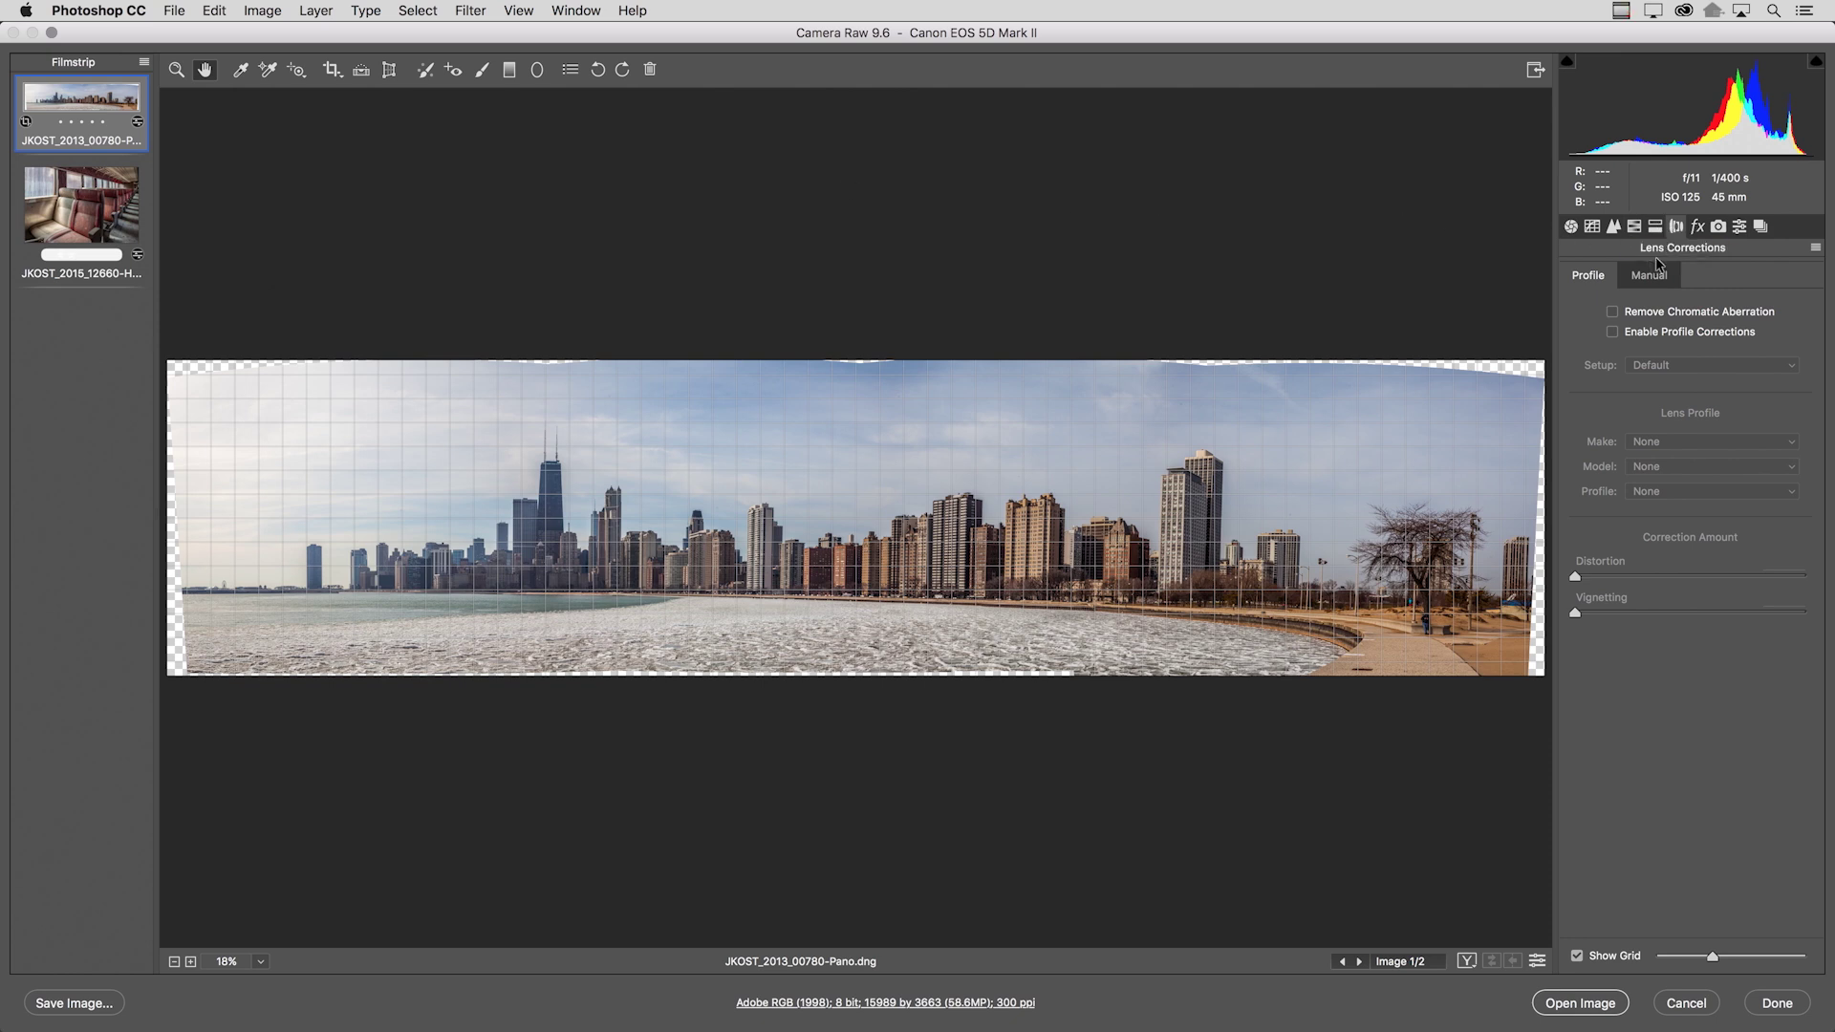
click(1613, 313)
click(1612, 333)
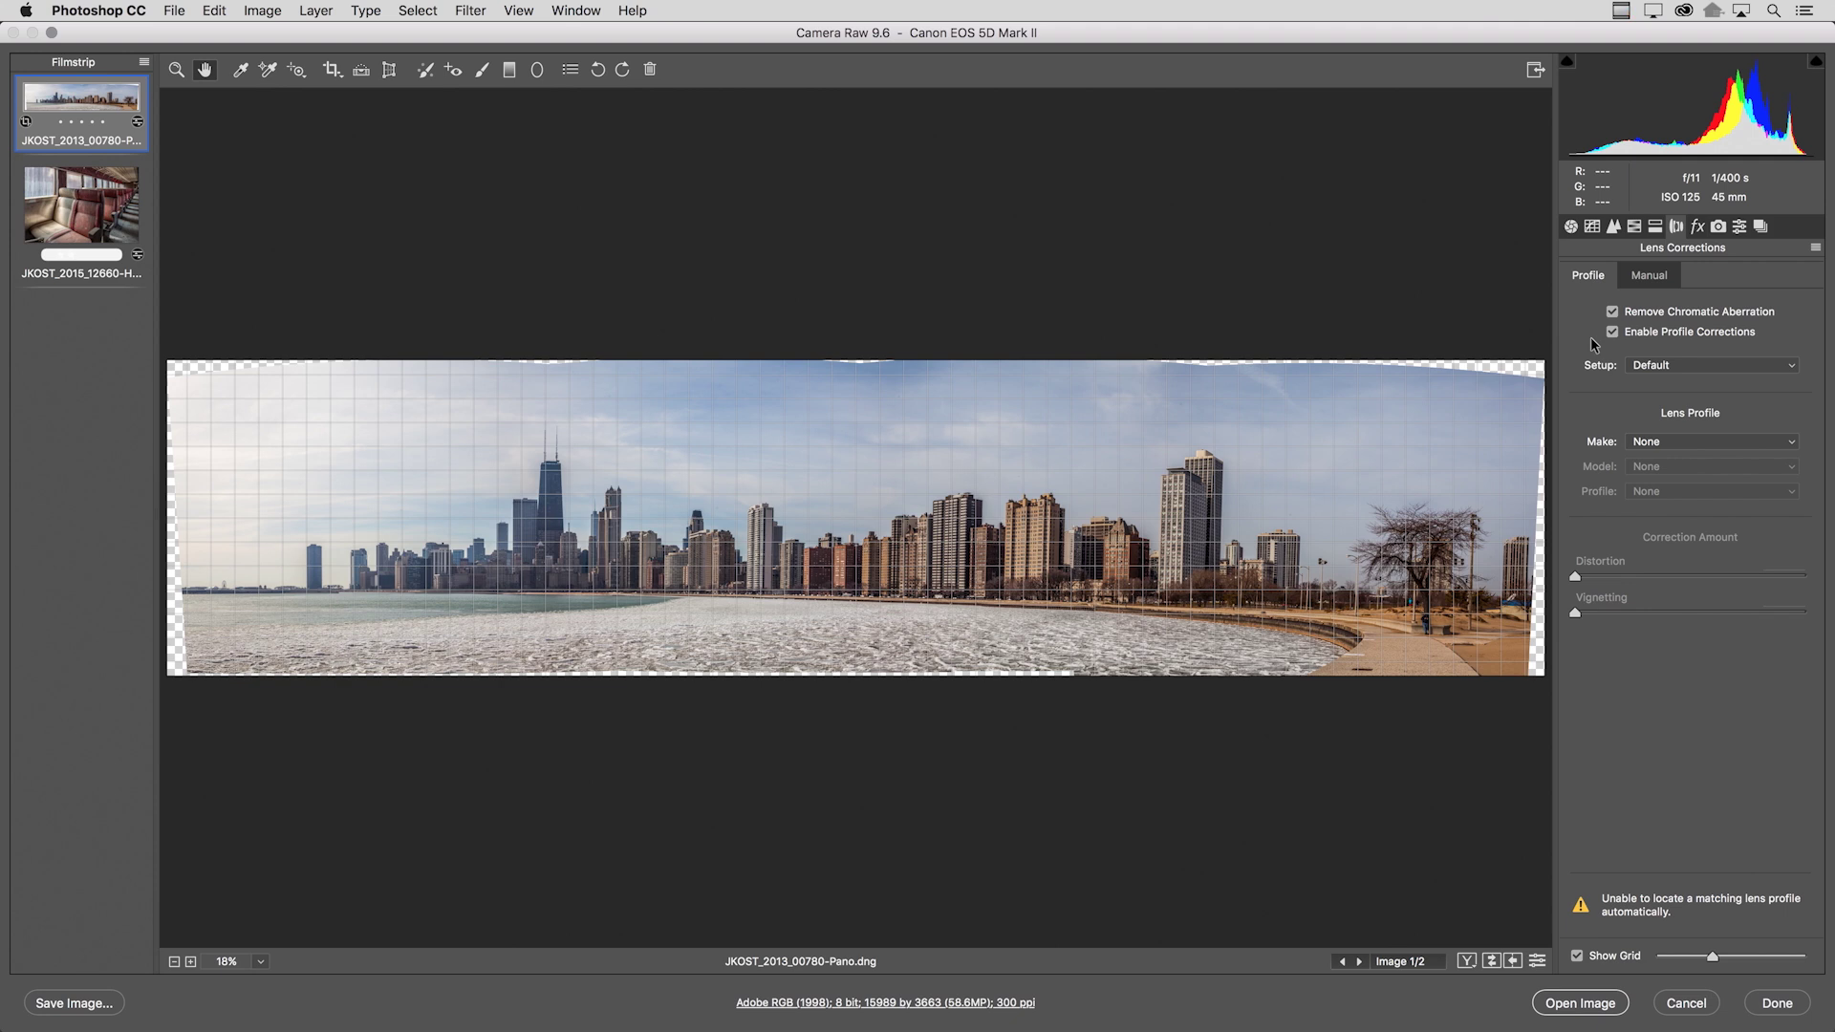
key(shift+t)
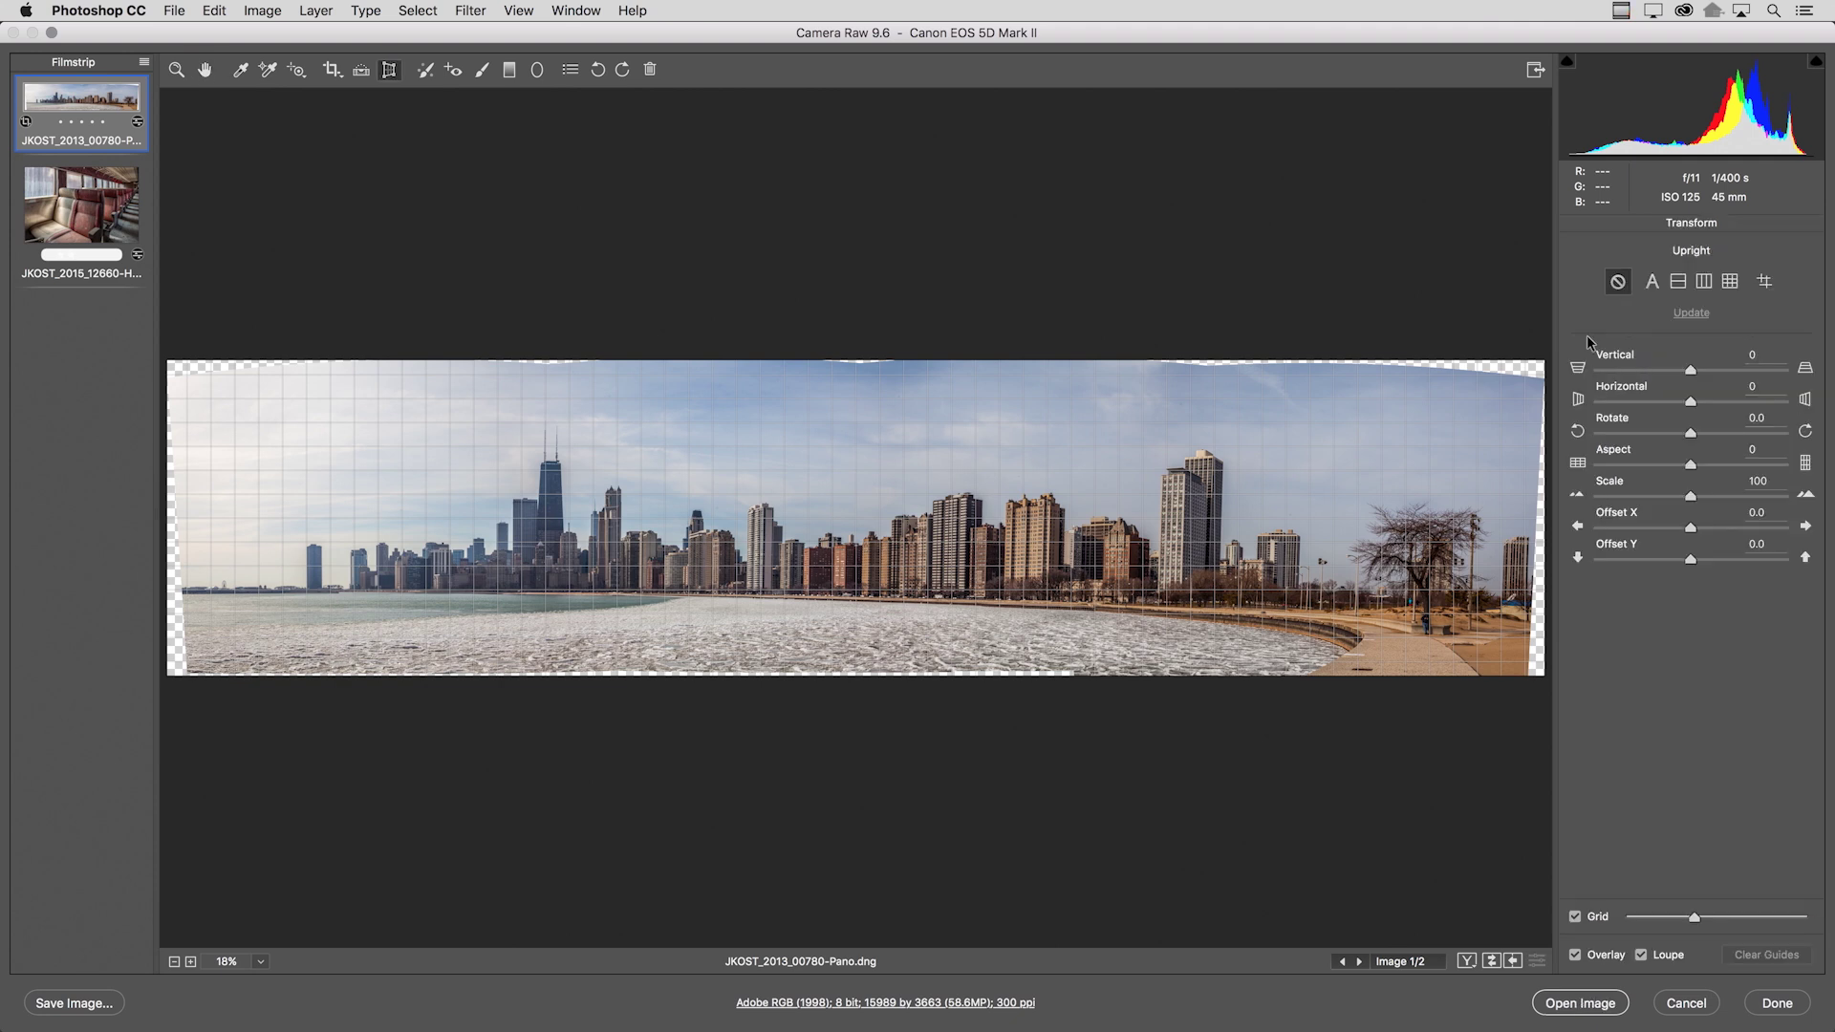
Switch to Guided Upright and draw a vertical guide down the lone tower at the skyline's left end.
click(1766, 283)
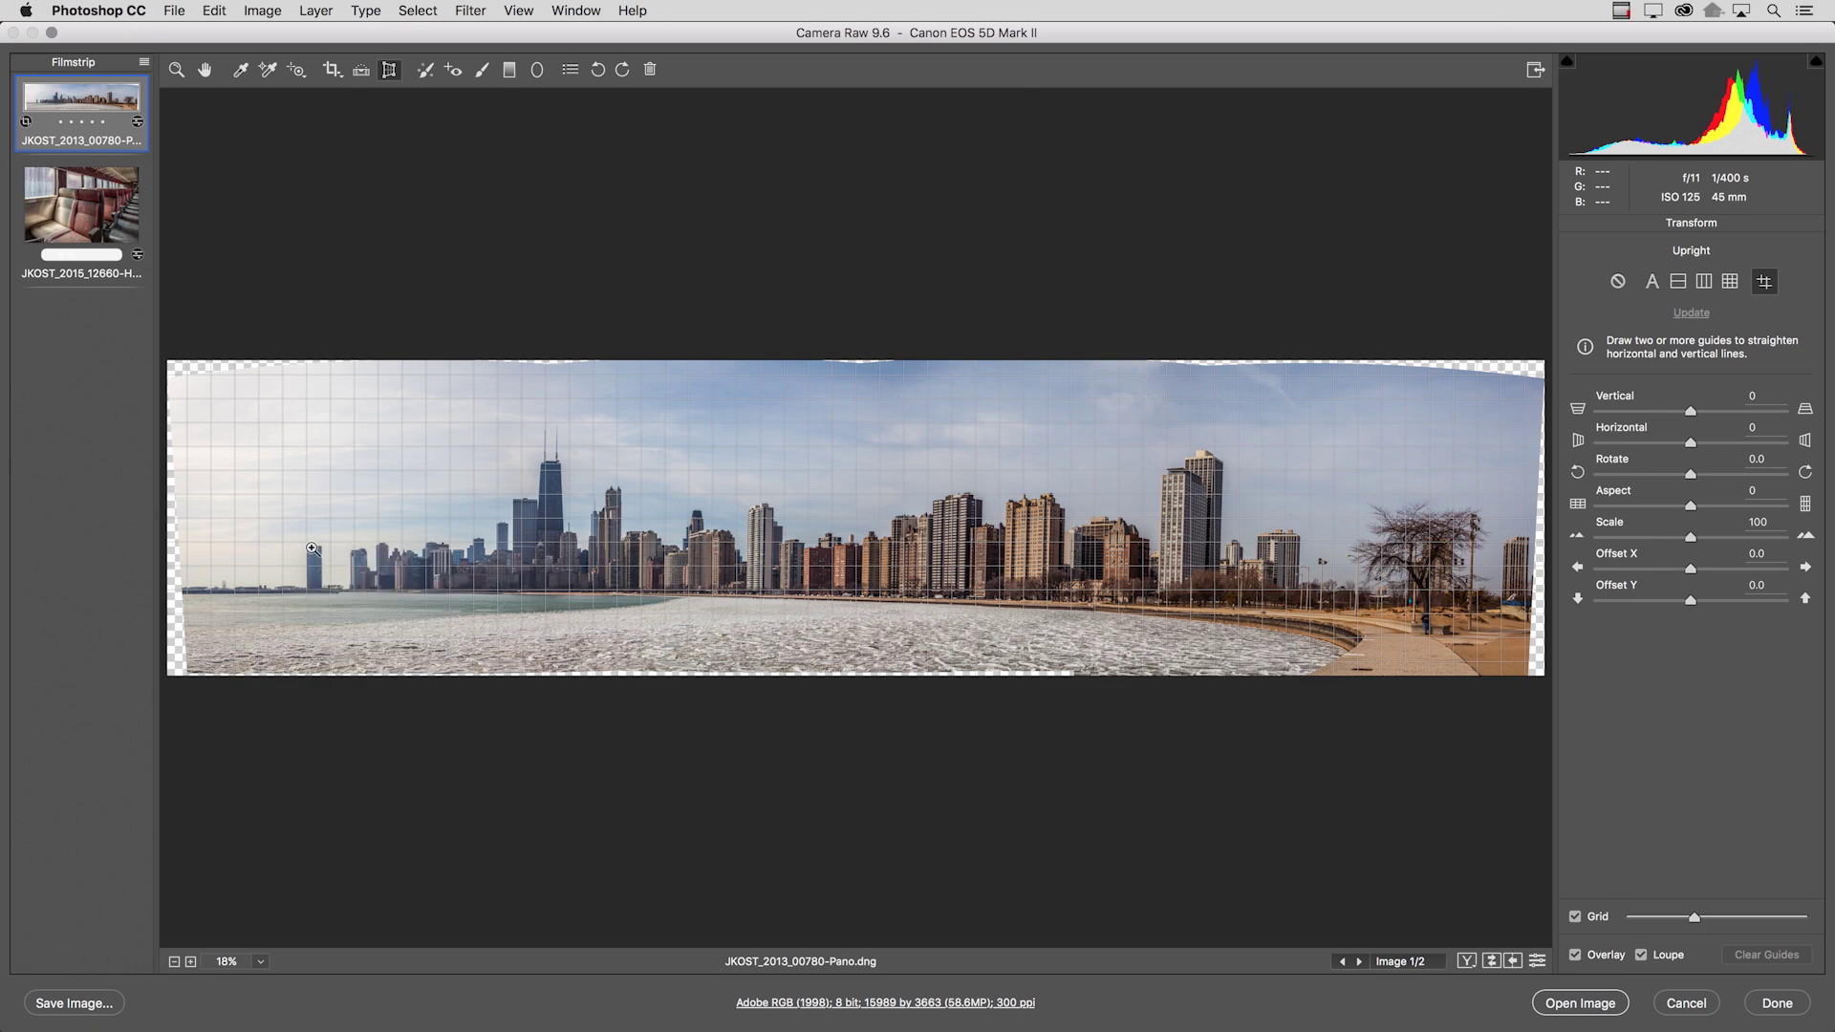
drag(312, 549, 484, 533)
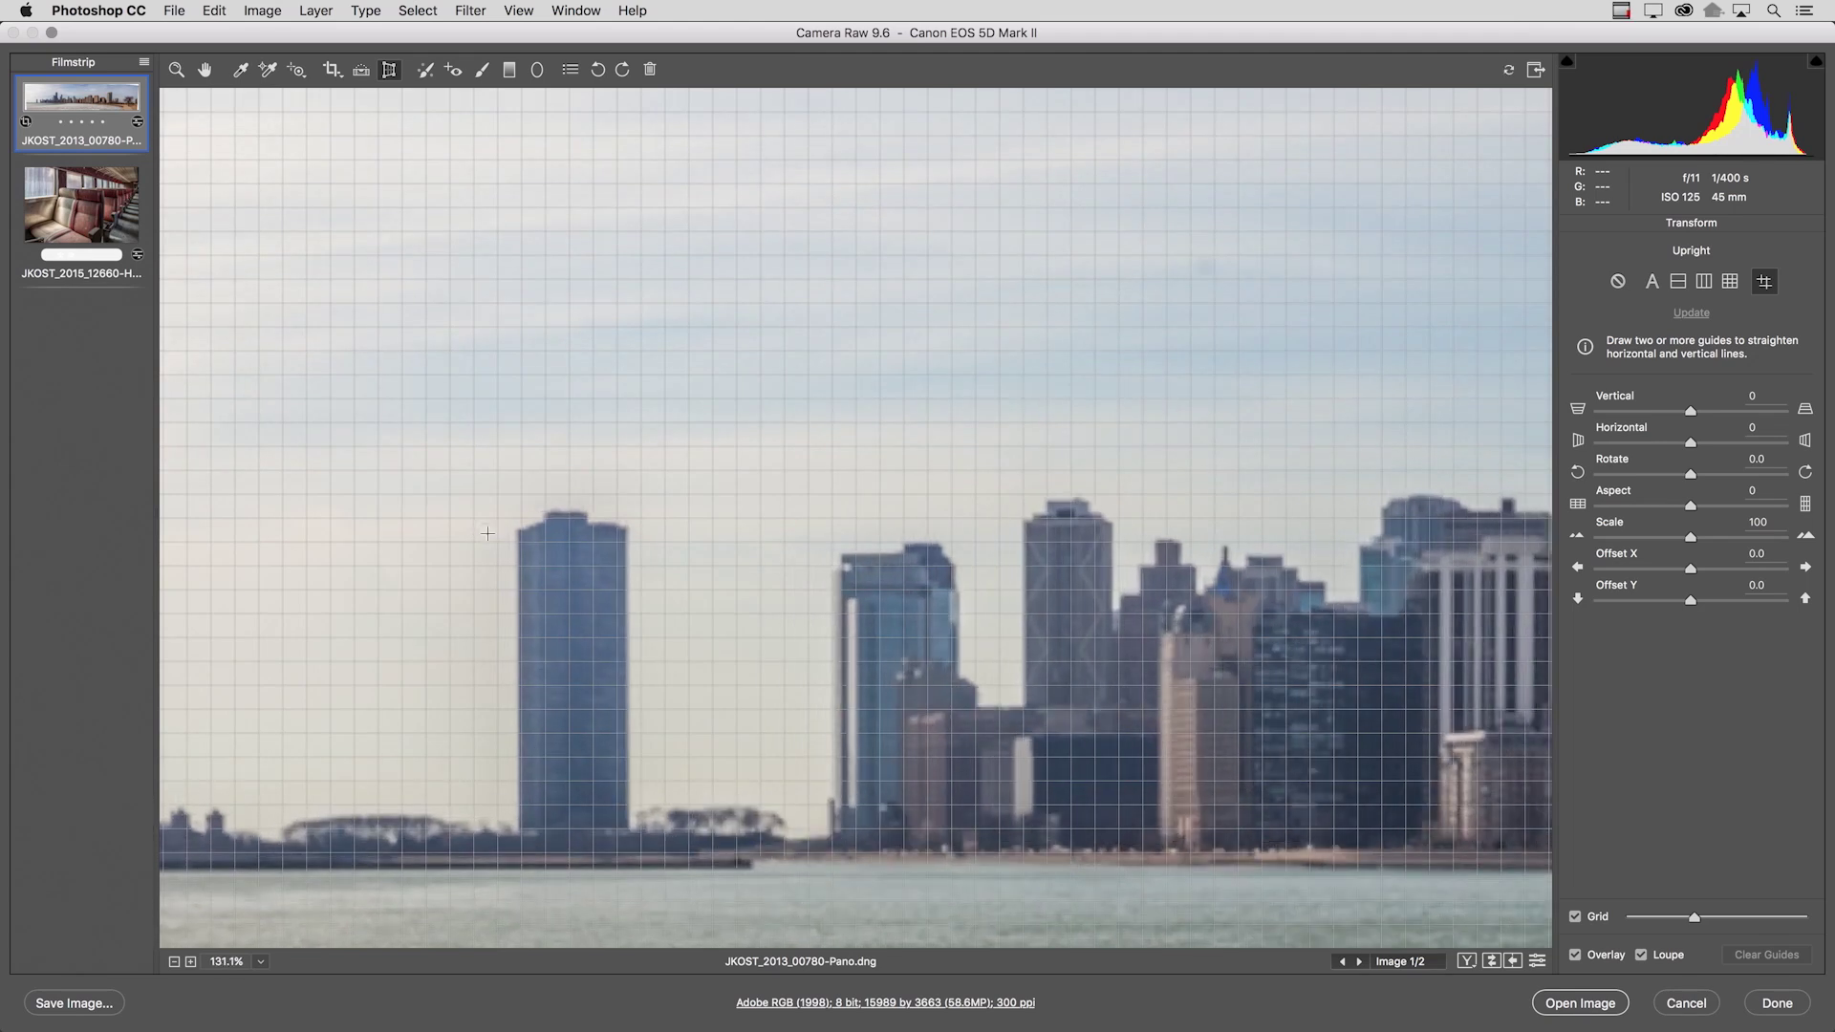
drag(516, 529, 518, 843)
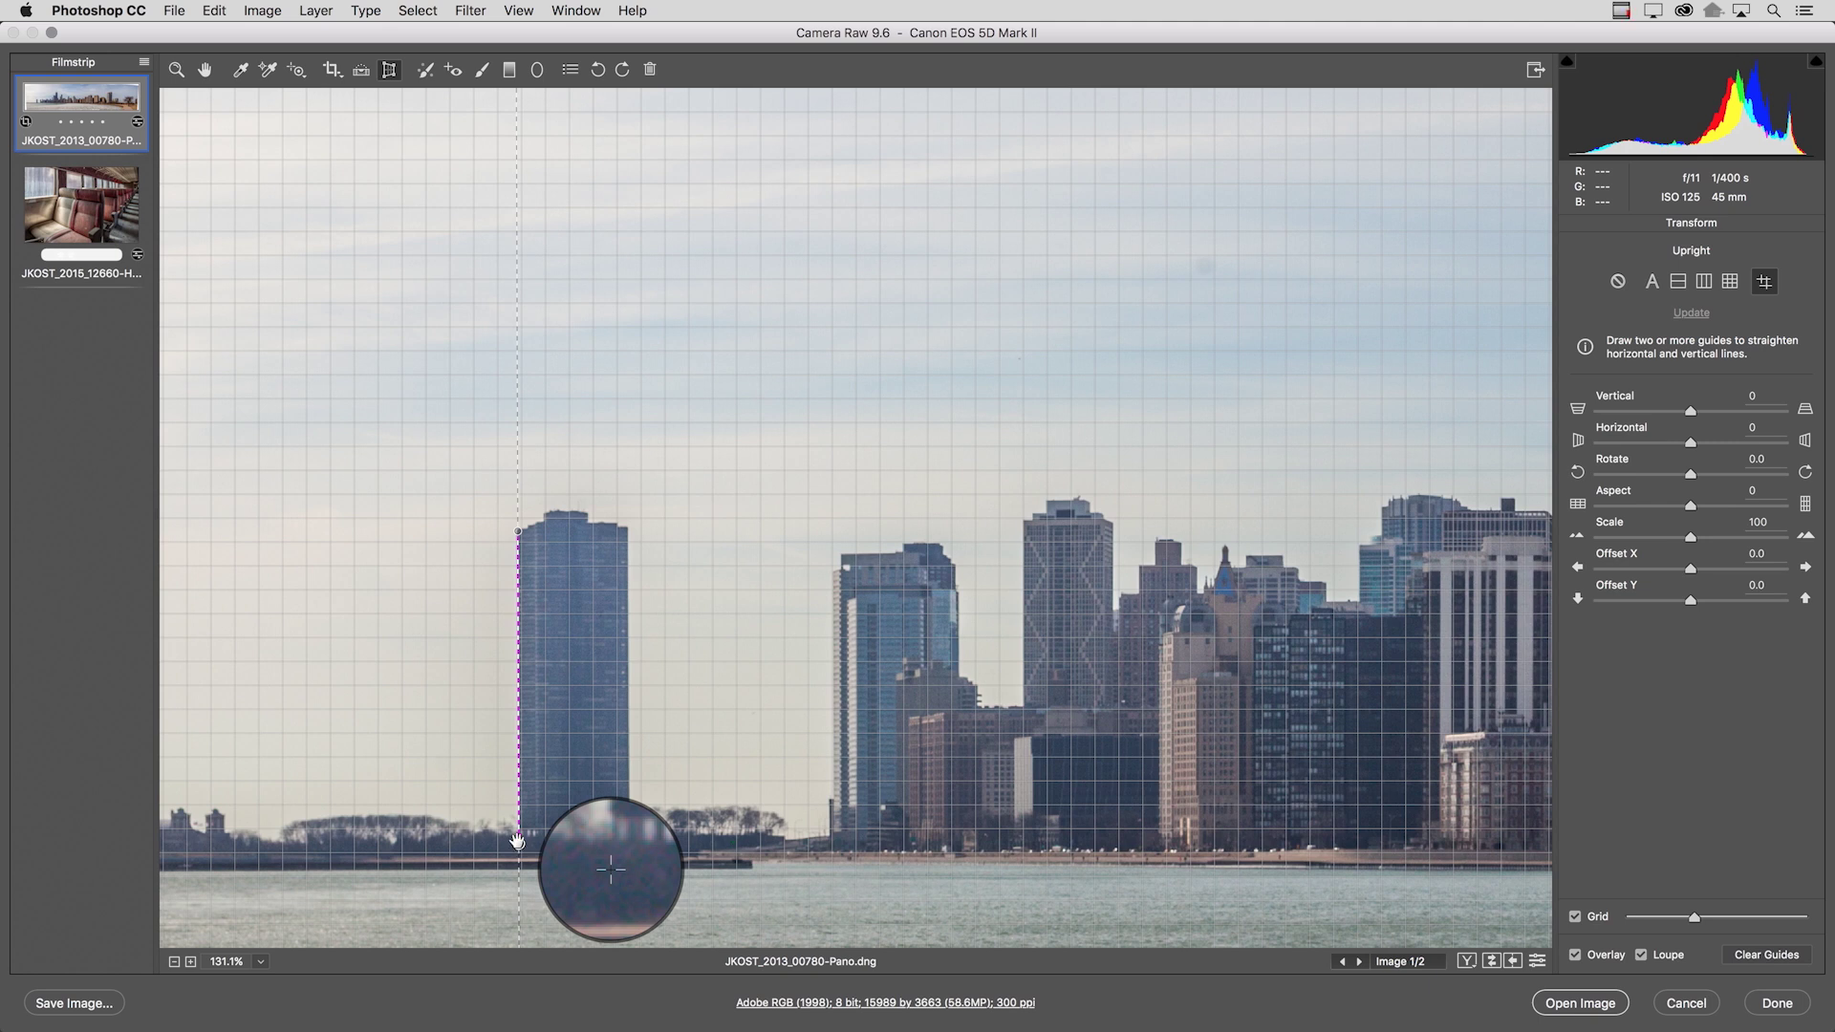
key(super+0)
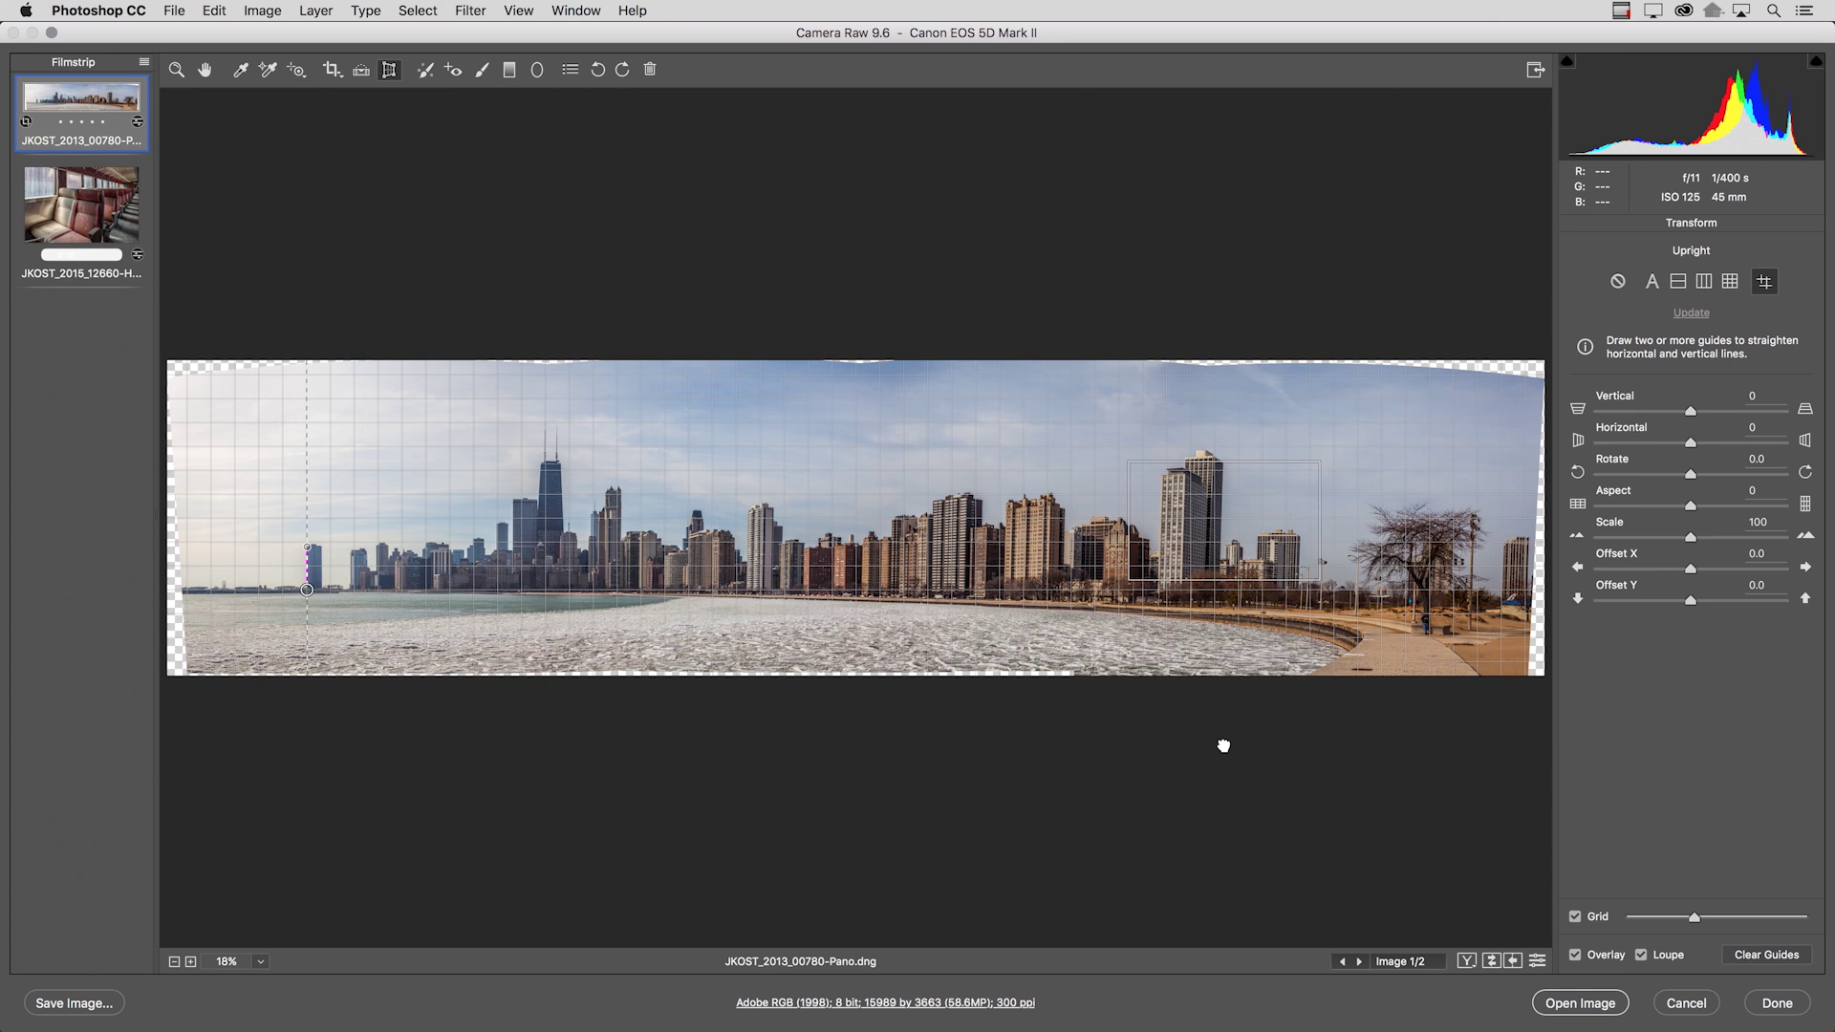
Zoom into the tall right-side tower and draw a vertical guide down its edge.
click(1223, 745)
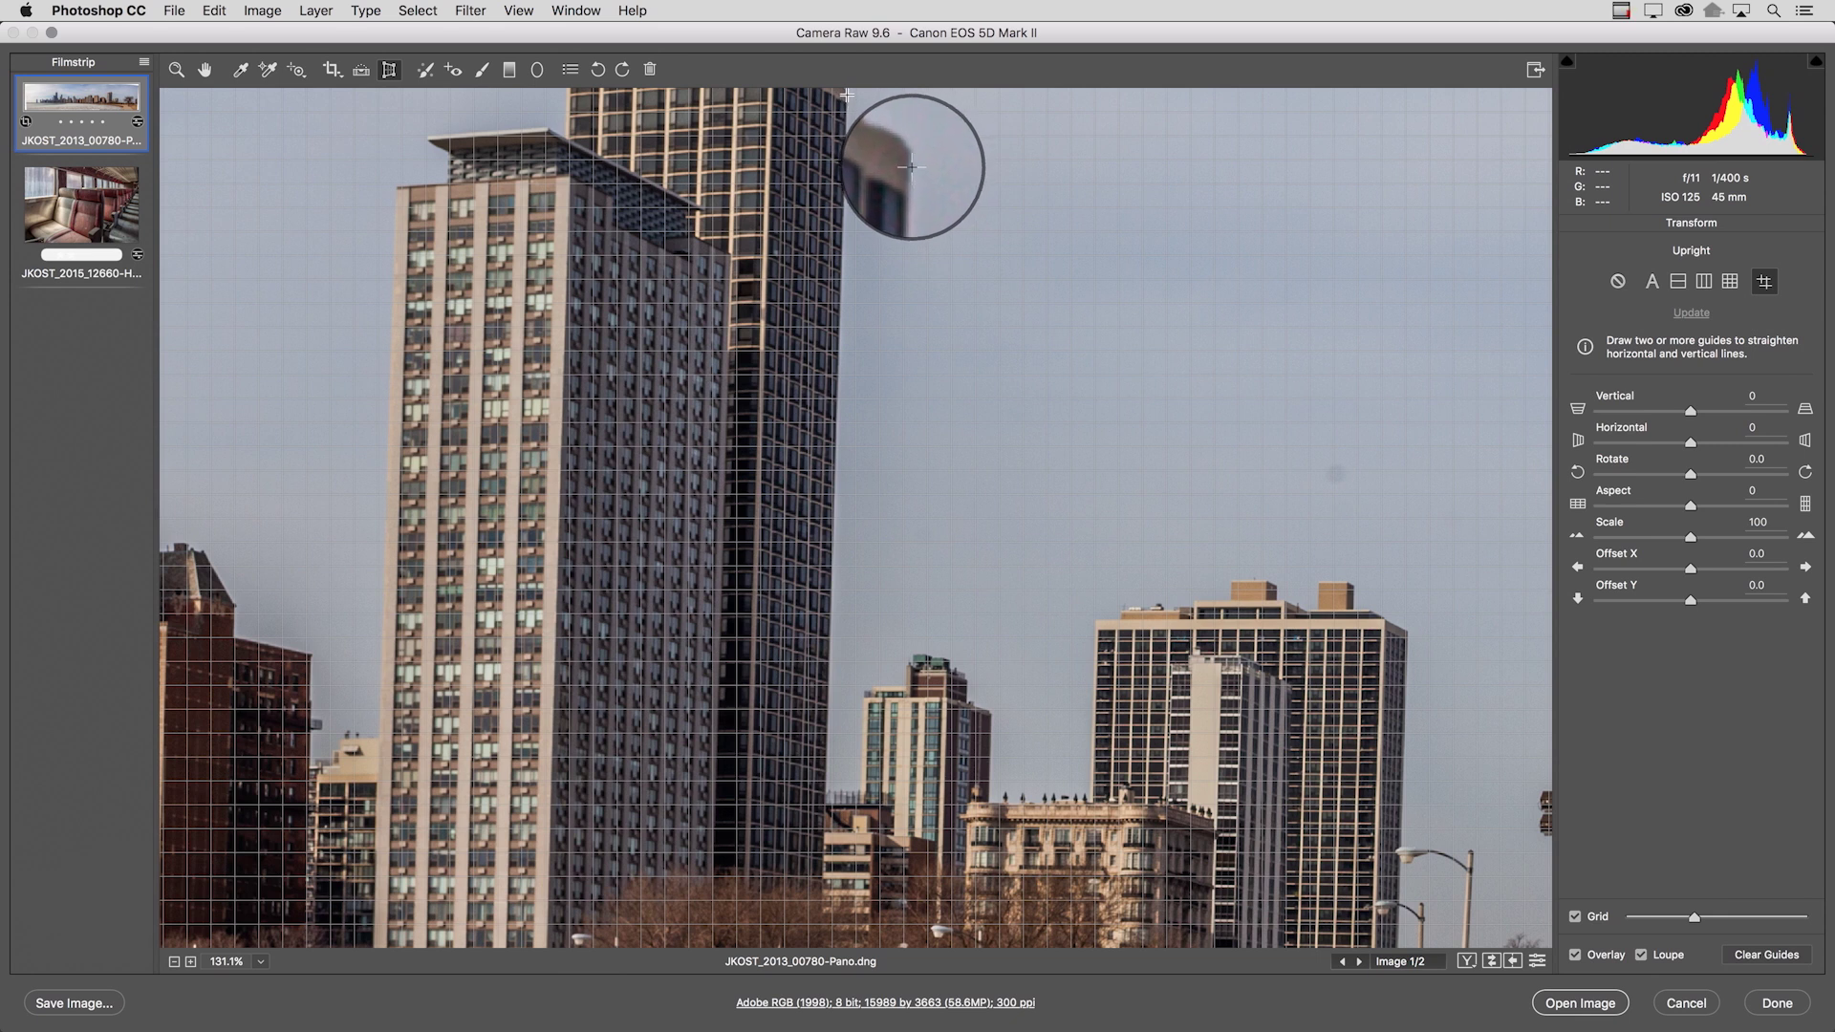
drag(847, 95, 824, 808)
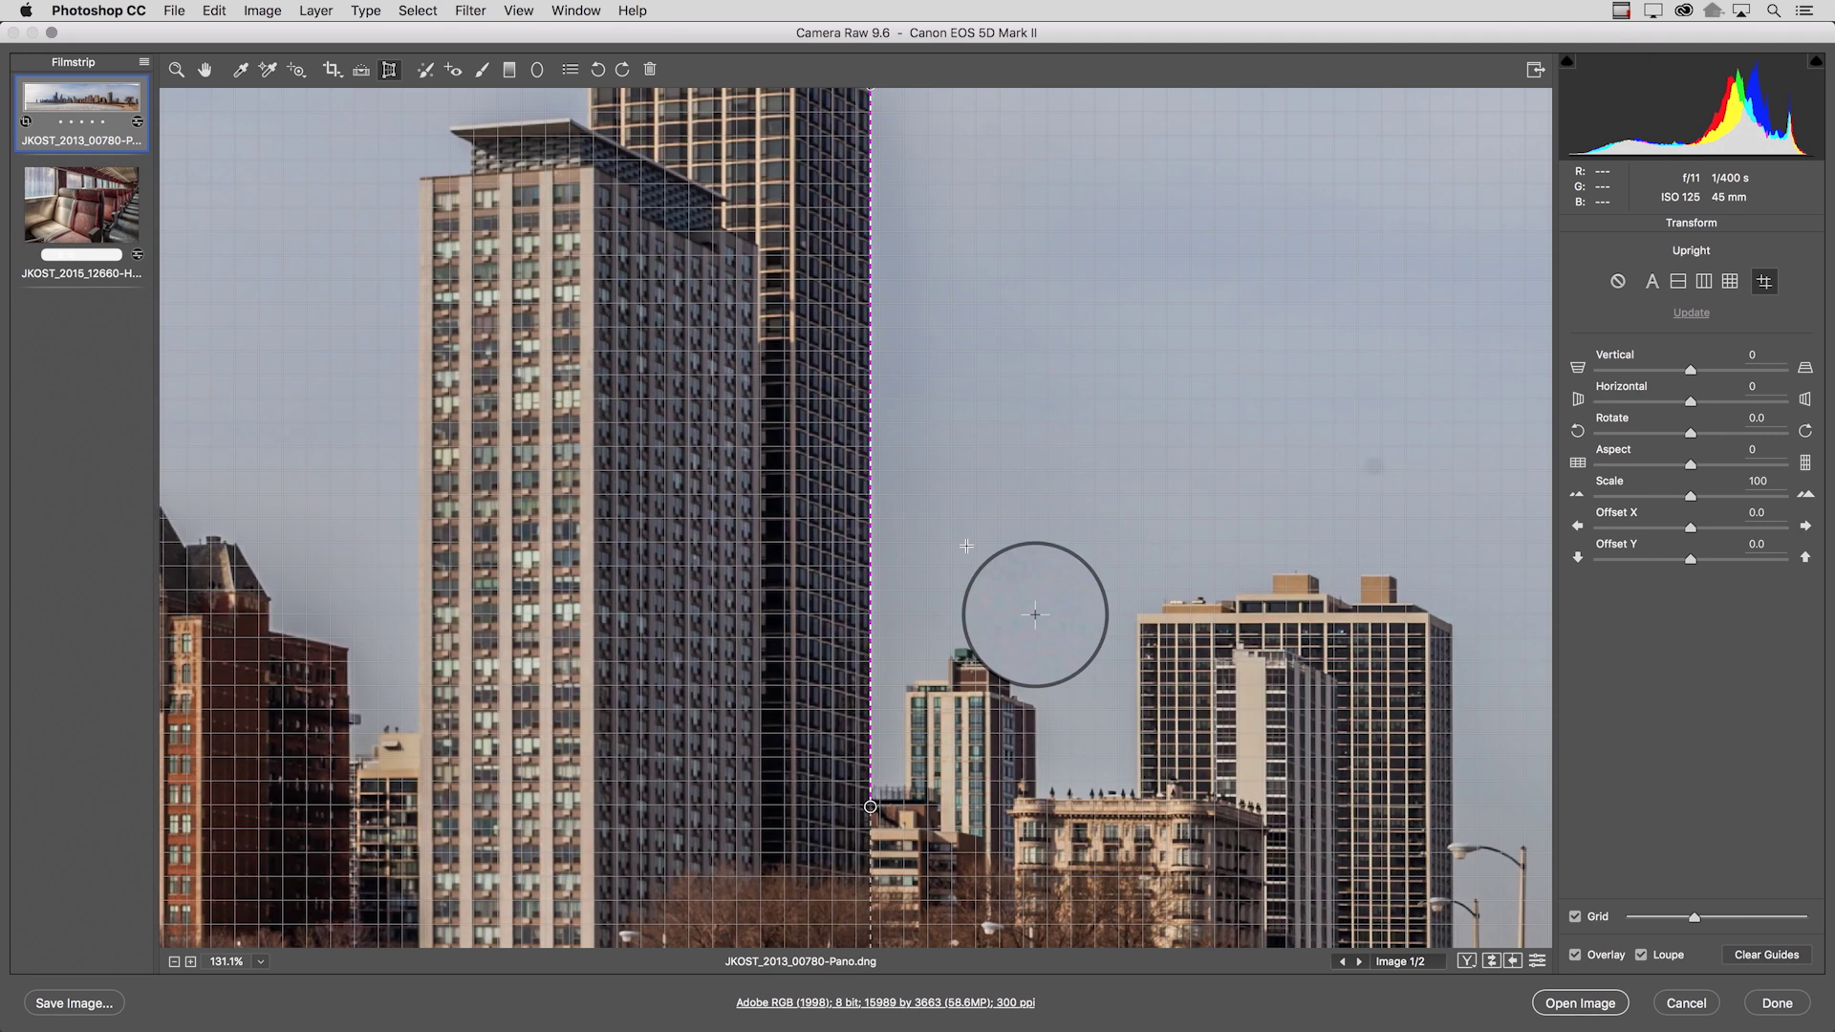
key(super+0)
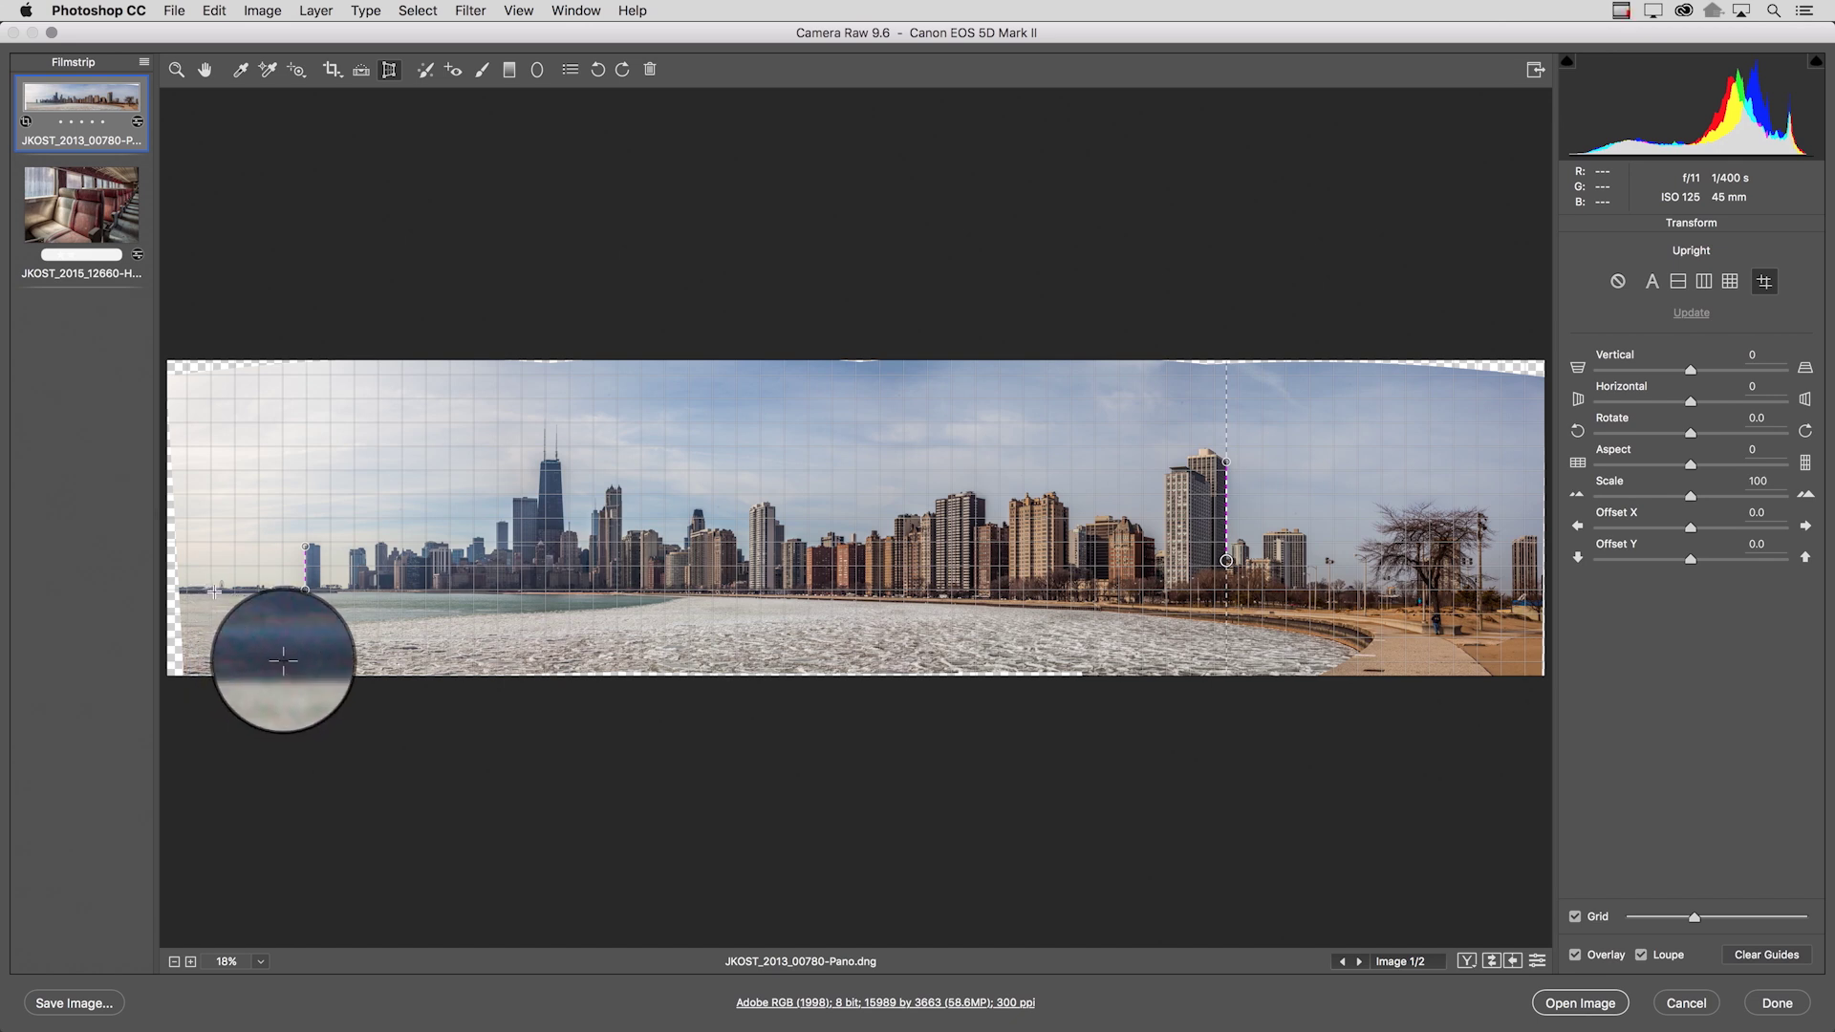
Draw a horizontal guide along the horizon and adjust the right tower guide's top end.
drag(214, 591, 1349, 610)
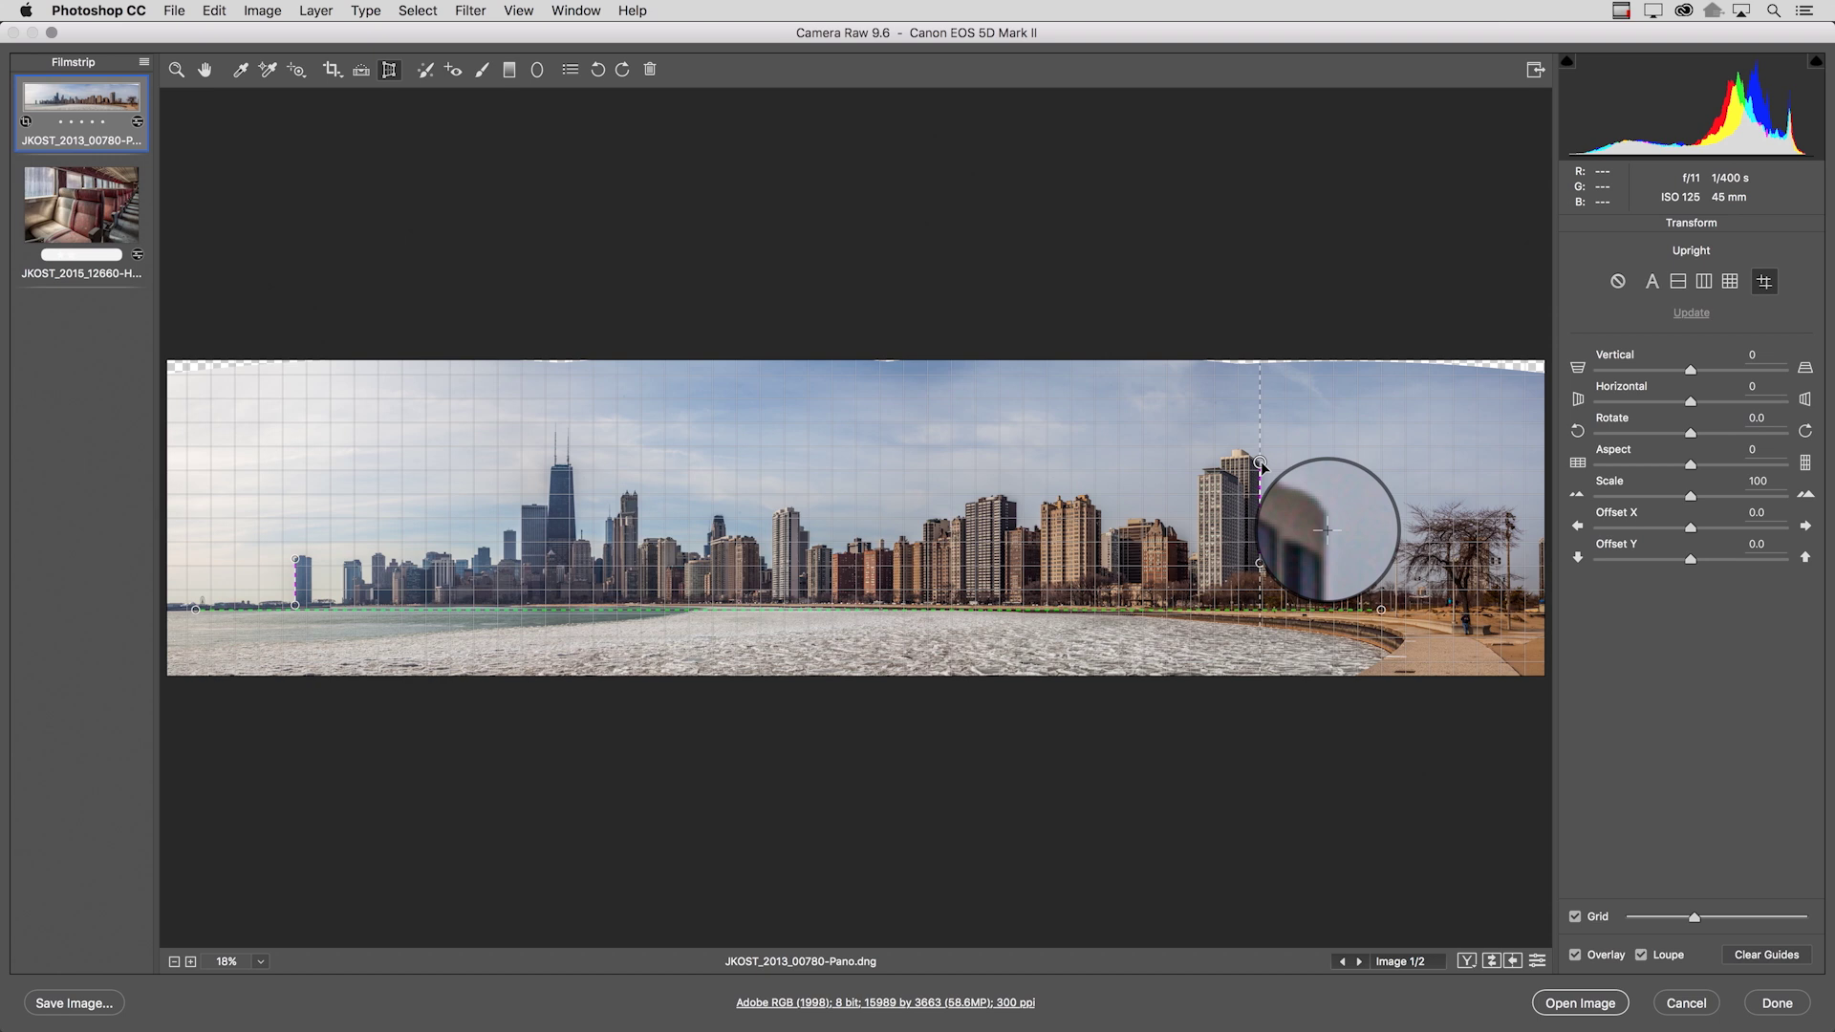
drag(1261, 466, 1278, 461)
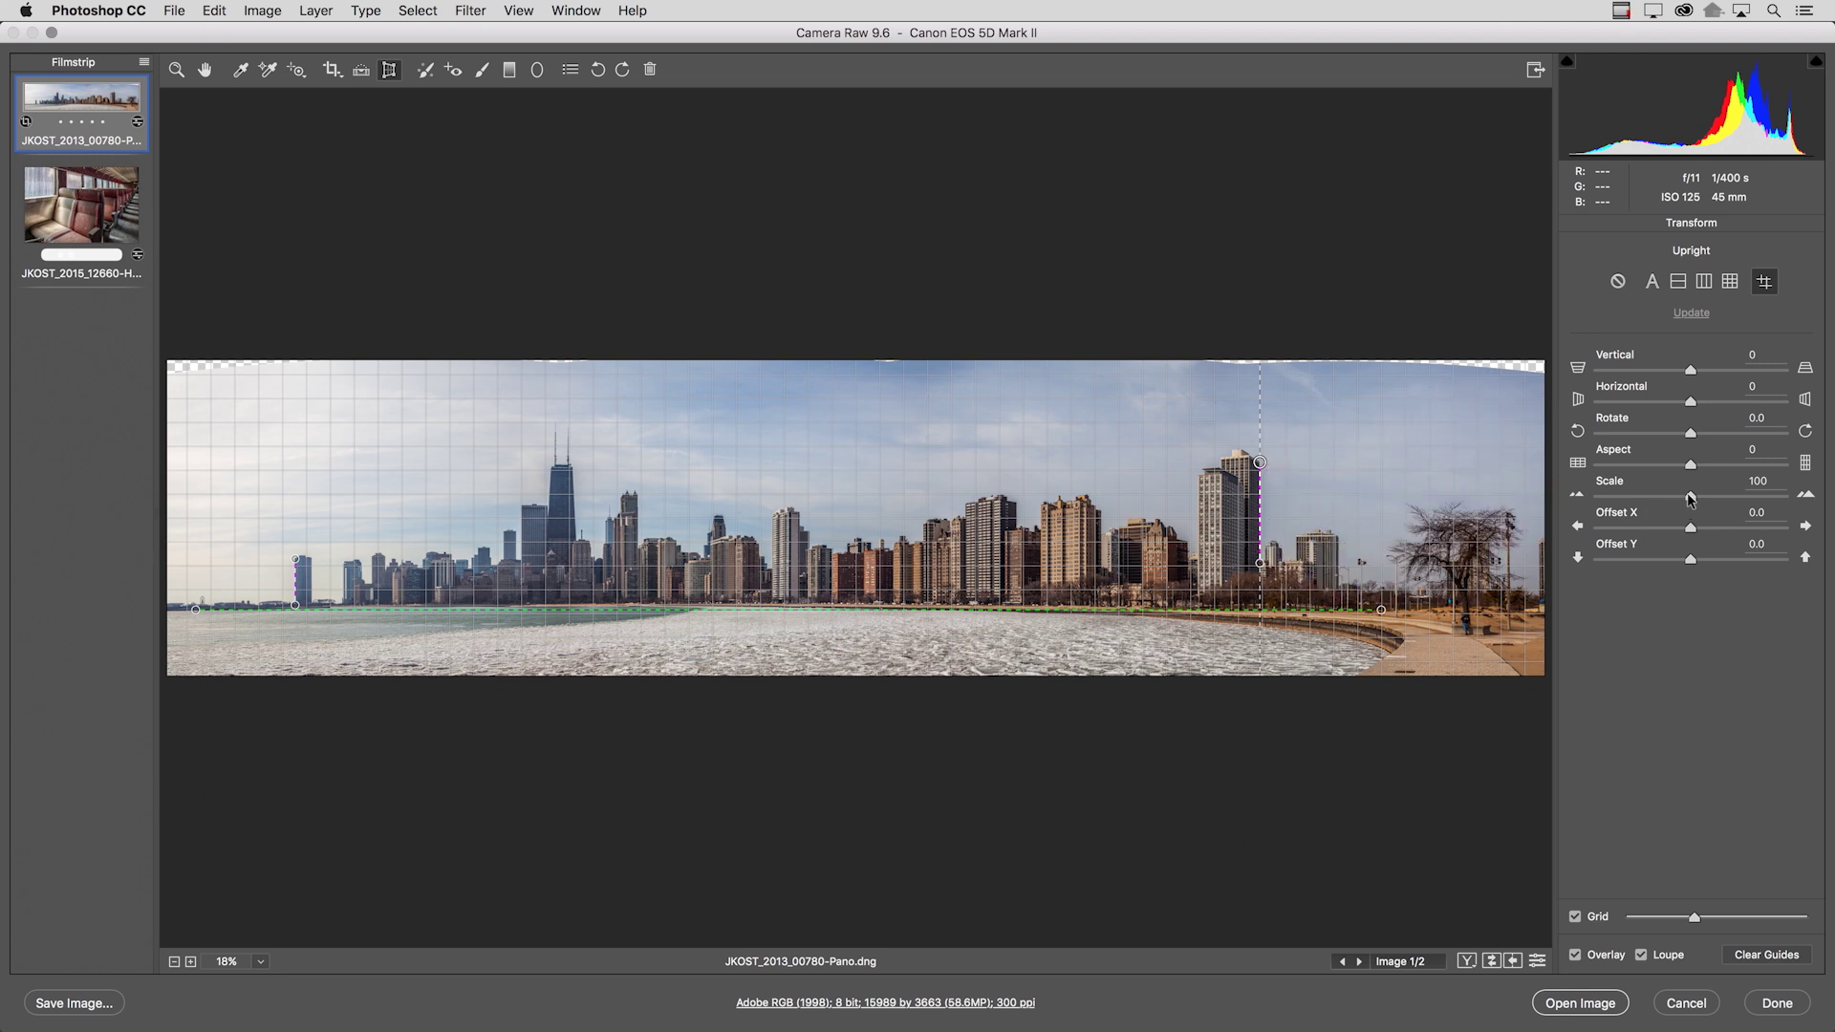
Raise the Transform Scale slider to about 106 and set Offset X to -2.0.
drag(1689, 497, 1705, 496)
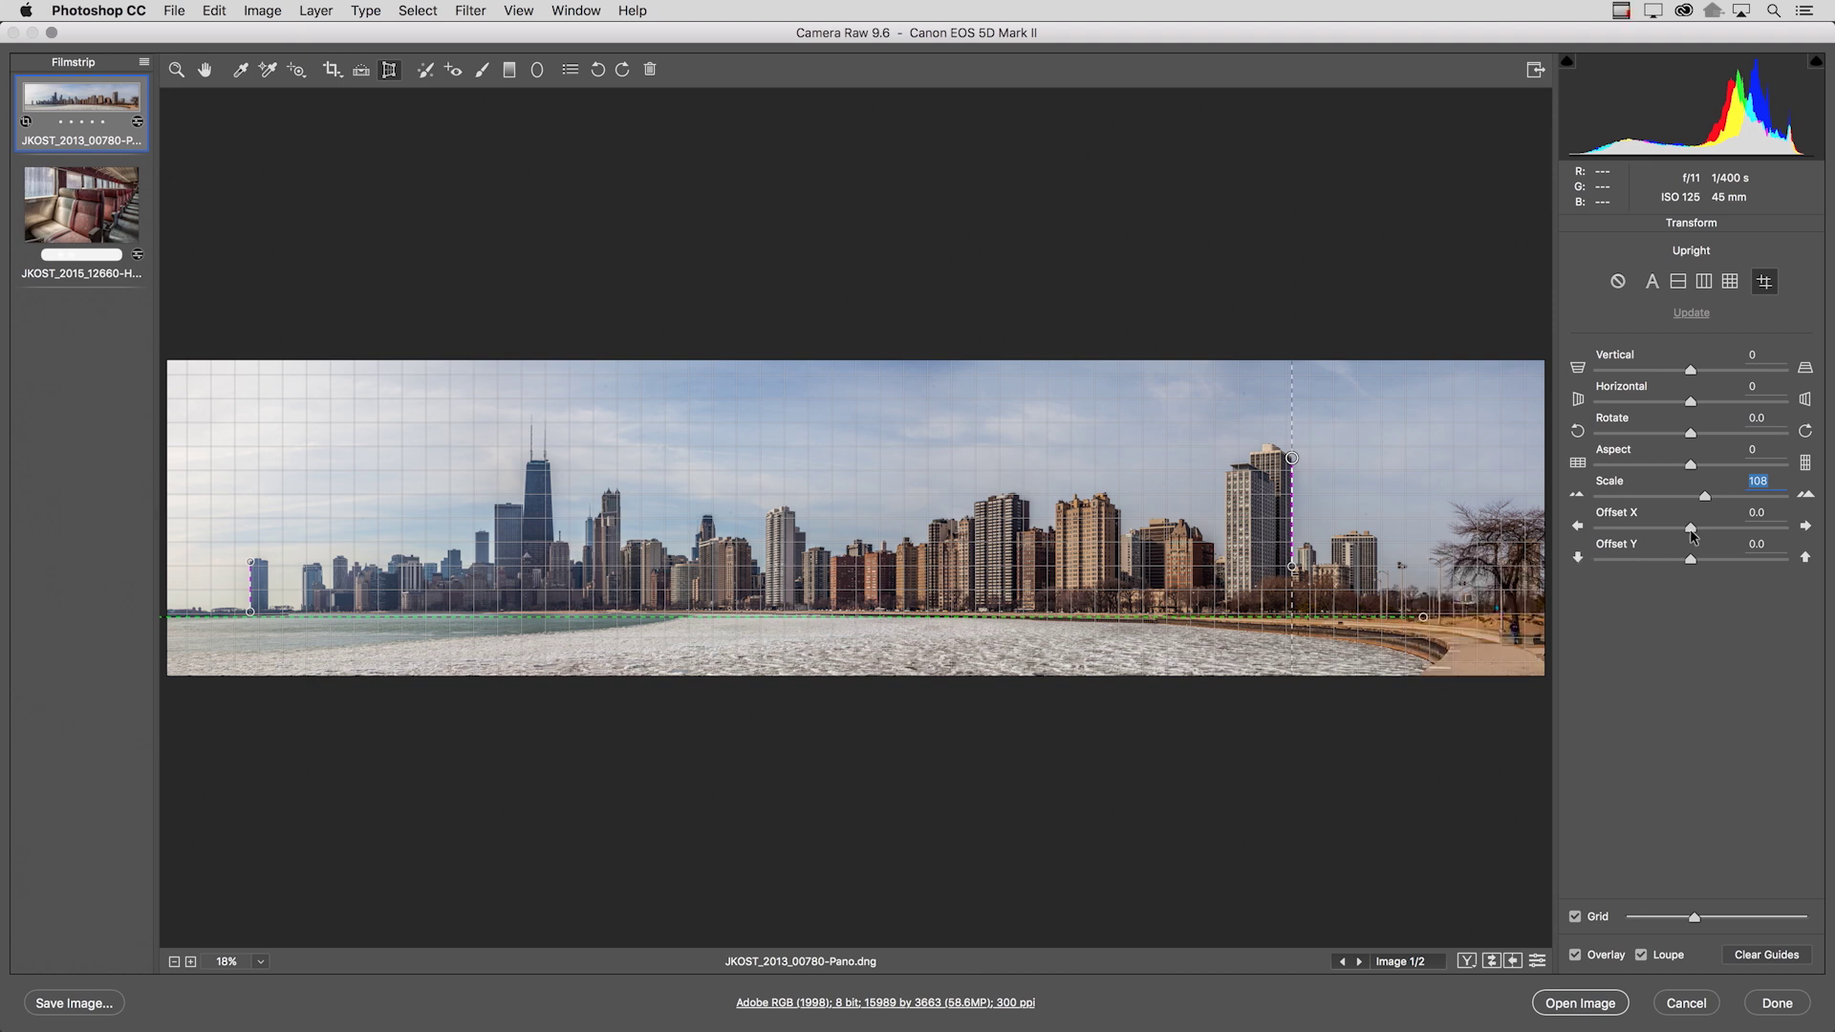
drag(1691, 534, 1689, 535)
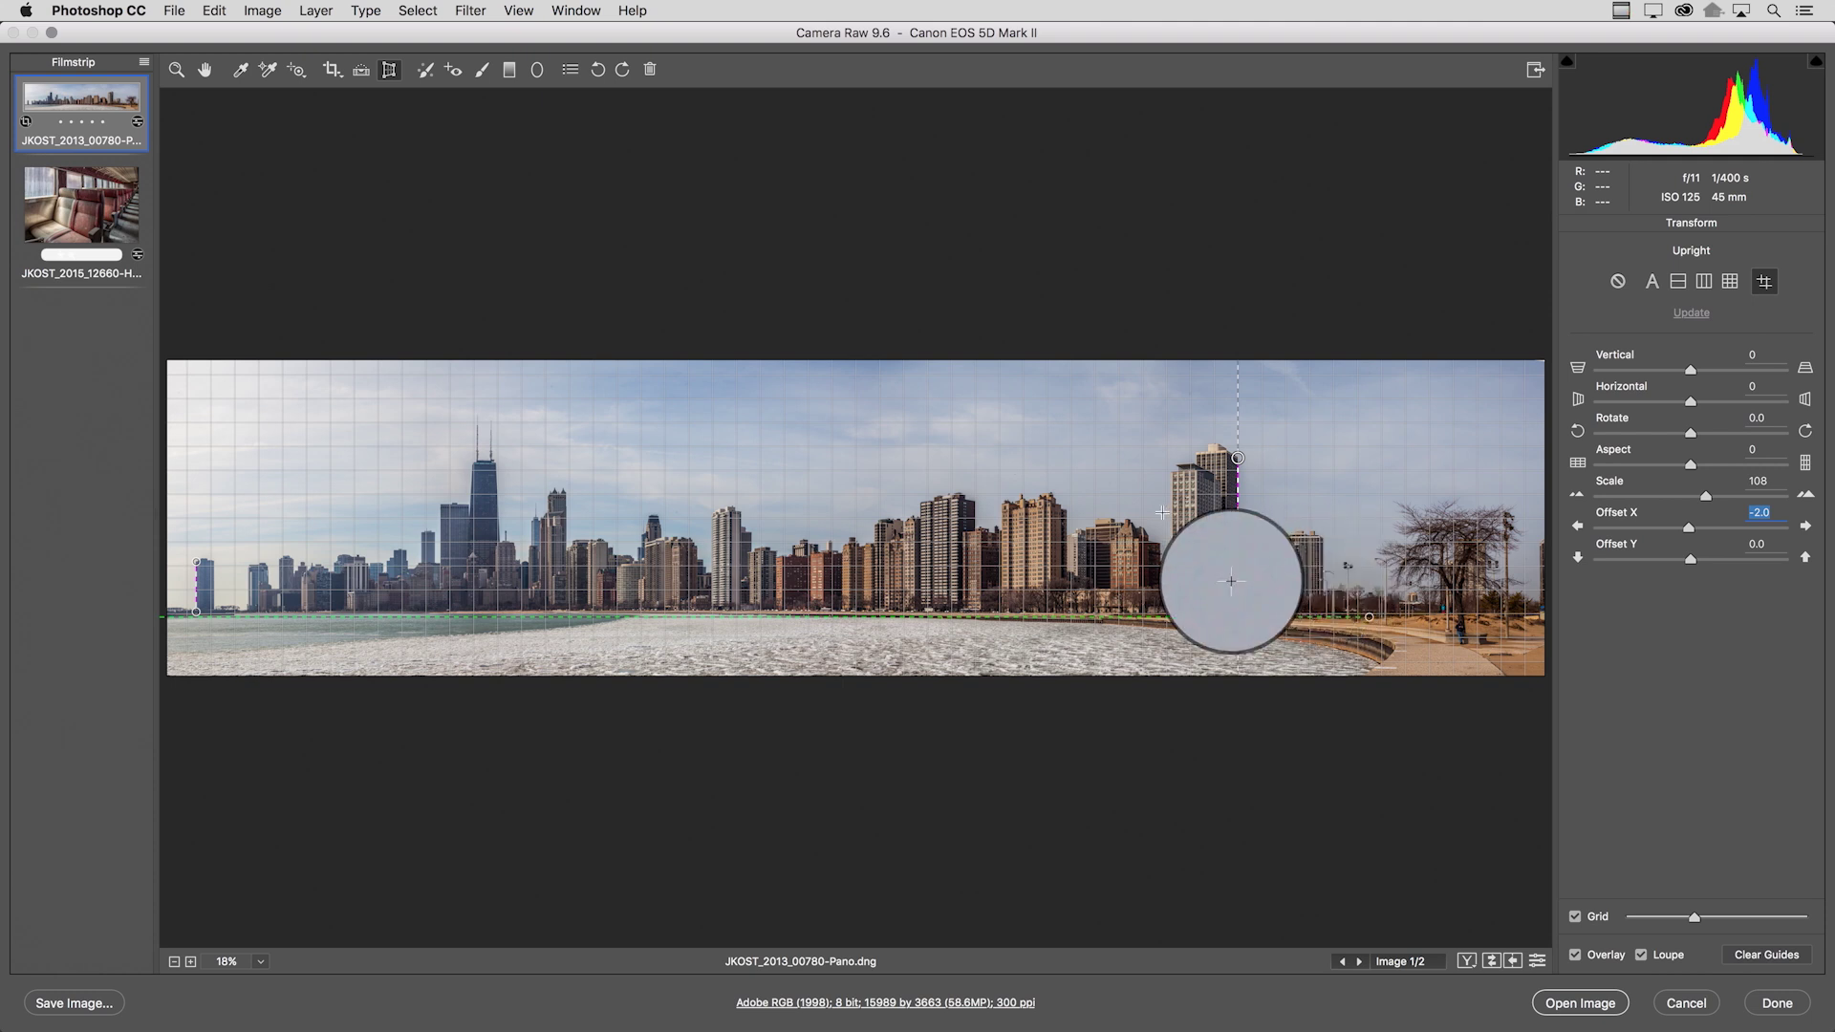
Fine-tune the panorama's position to Offset X -1.3 and Offset Y -0.1, also nudging the right tower guide.
drag(1230, 580, 1238, 566)
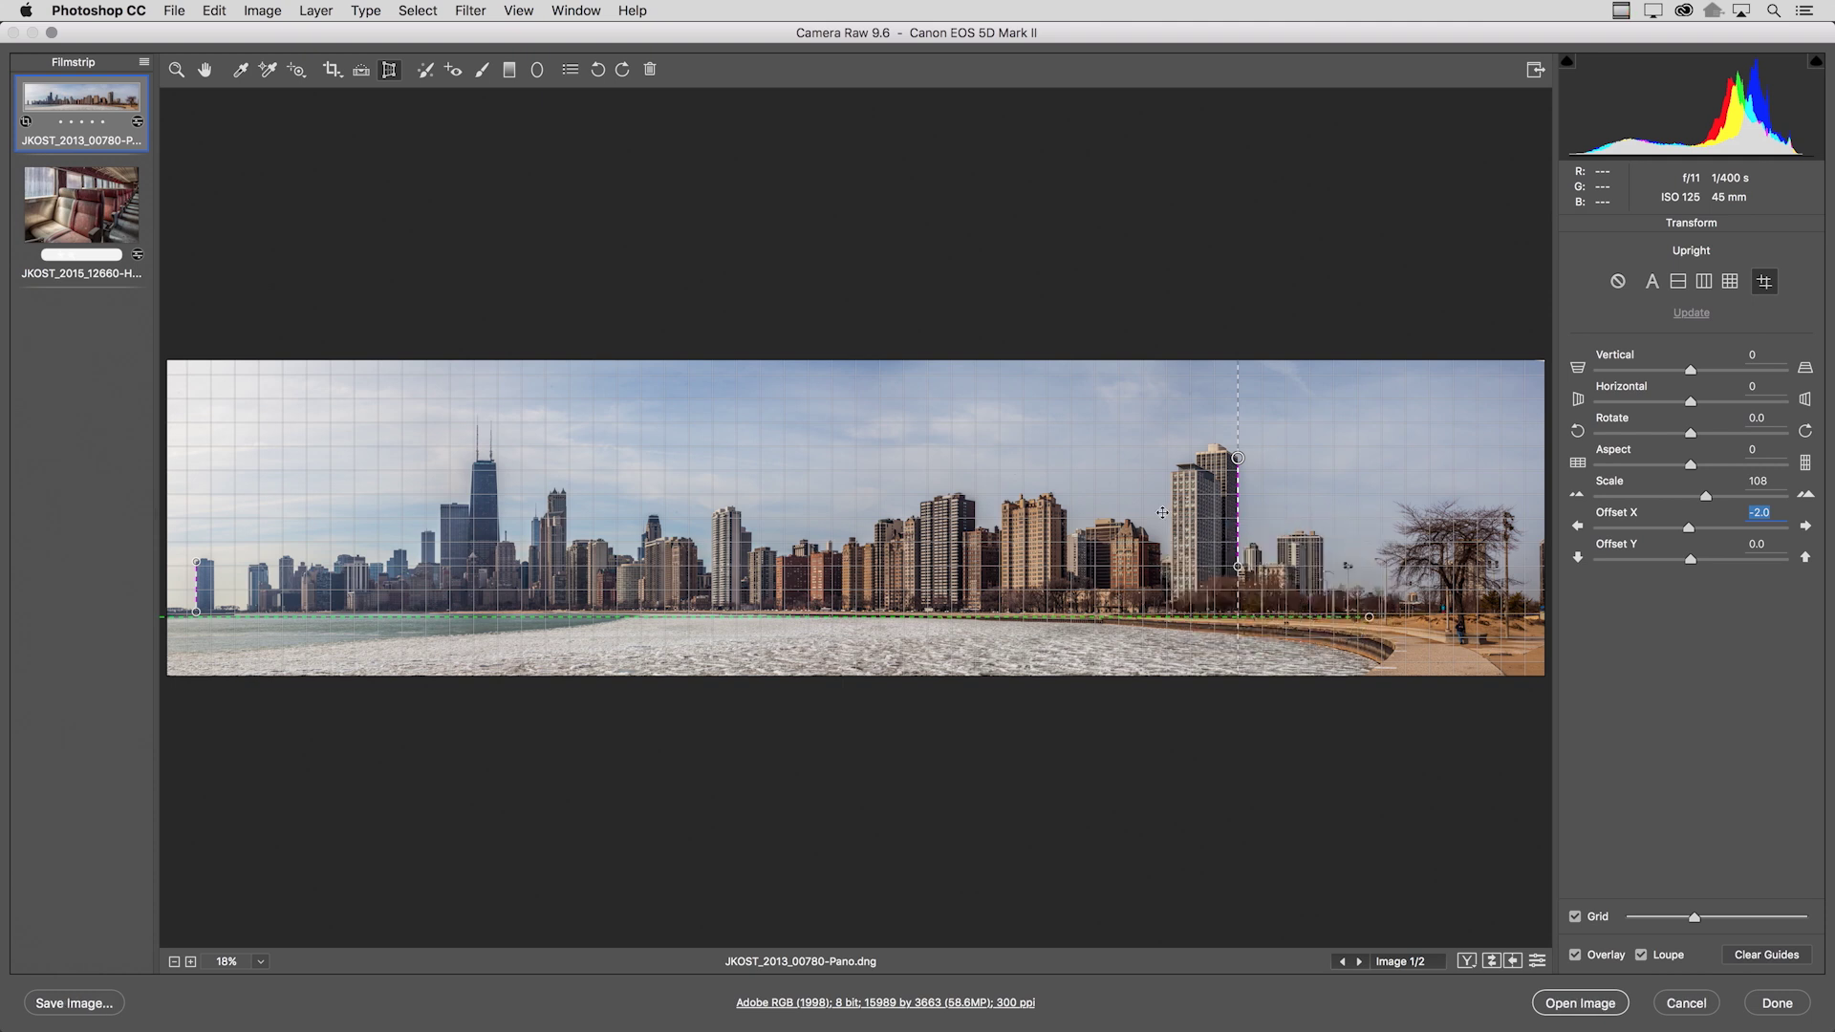
key(Tab)
key(Down)
key(Down)
key(Down)
key(Down)
key(Down)
key(Down)
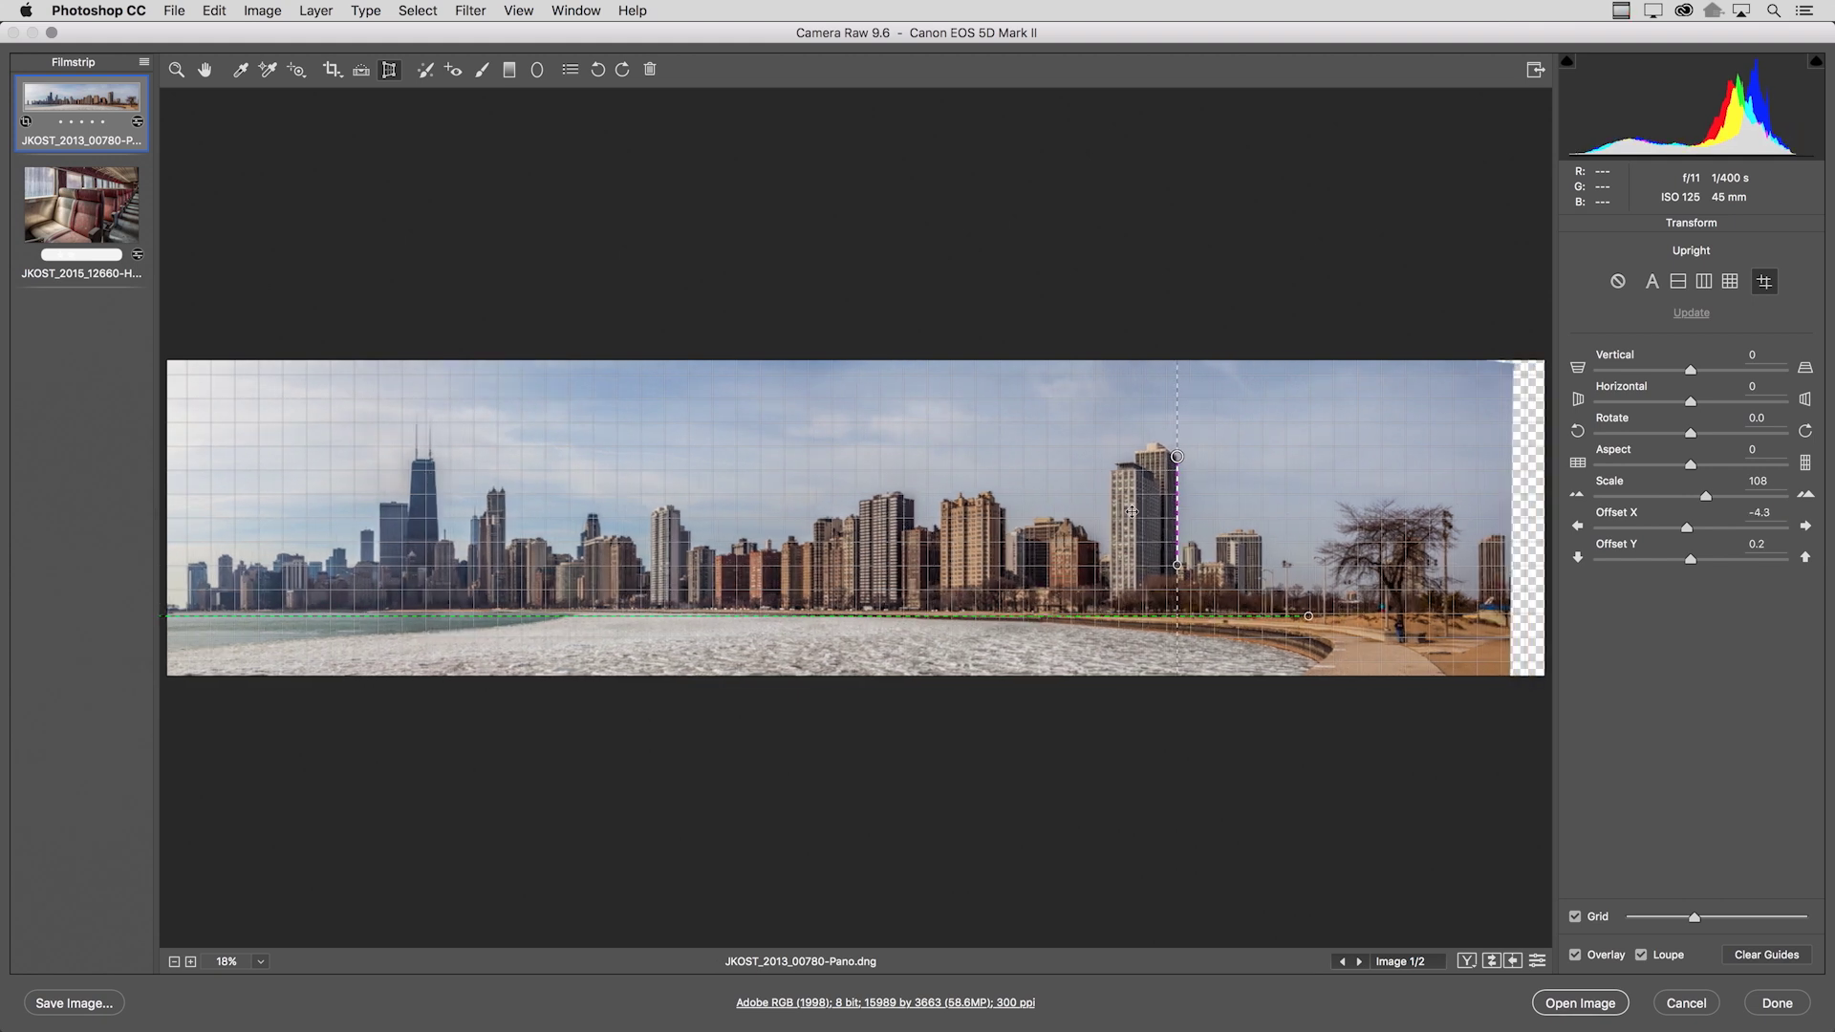
drag(1164, 514, 1169, 512)
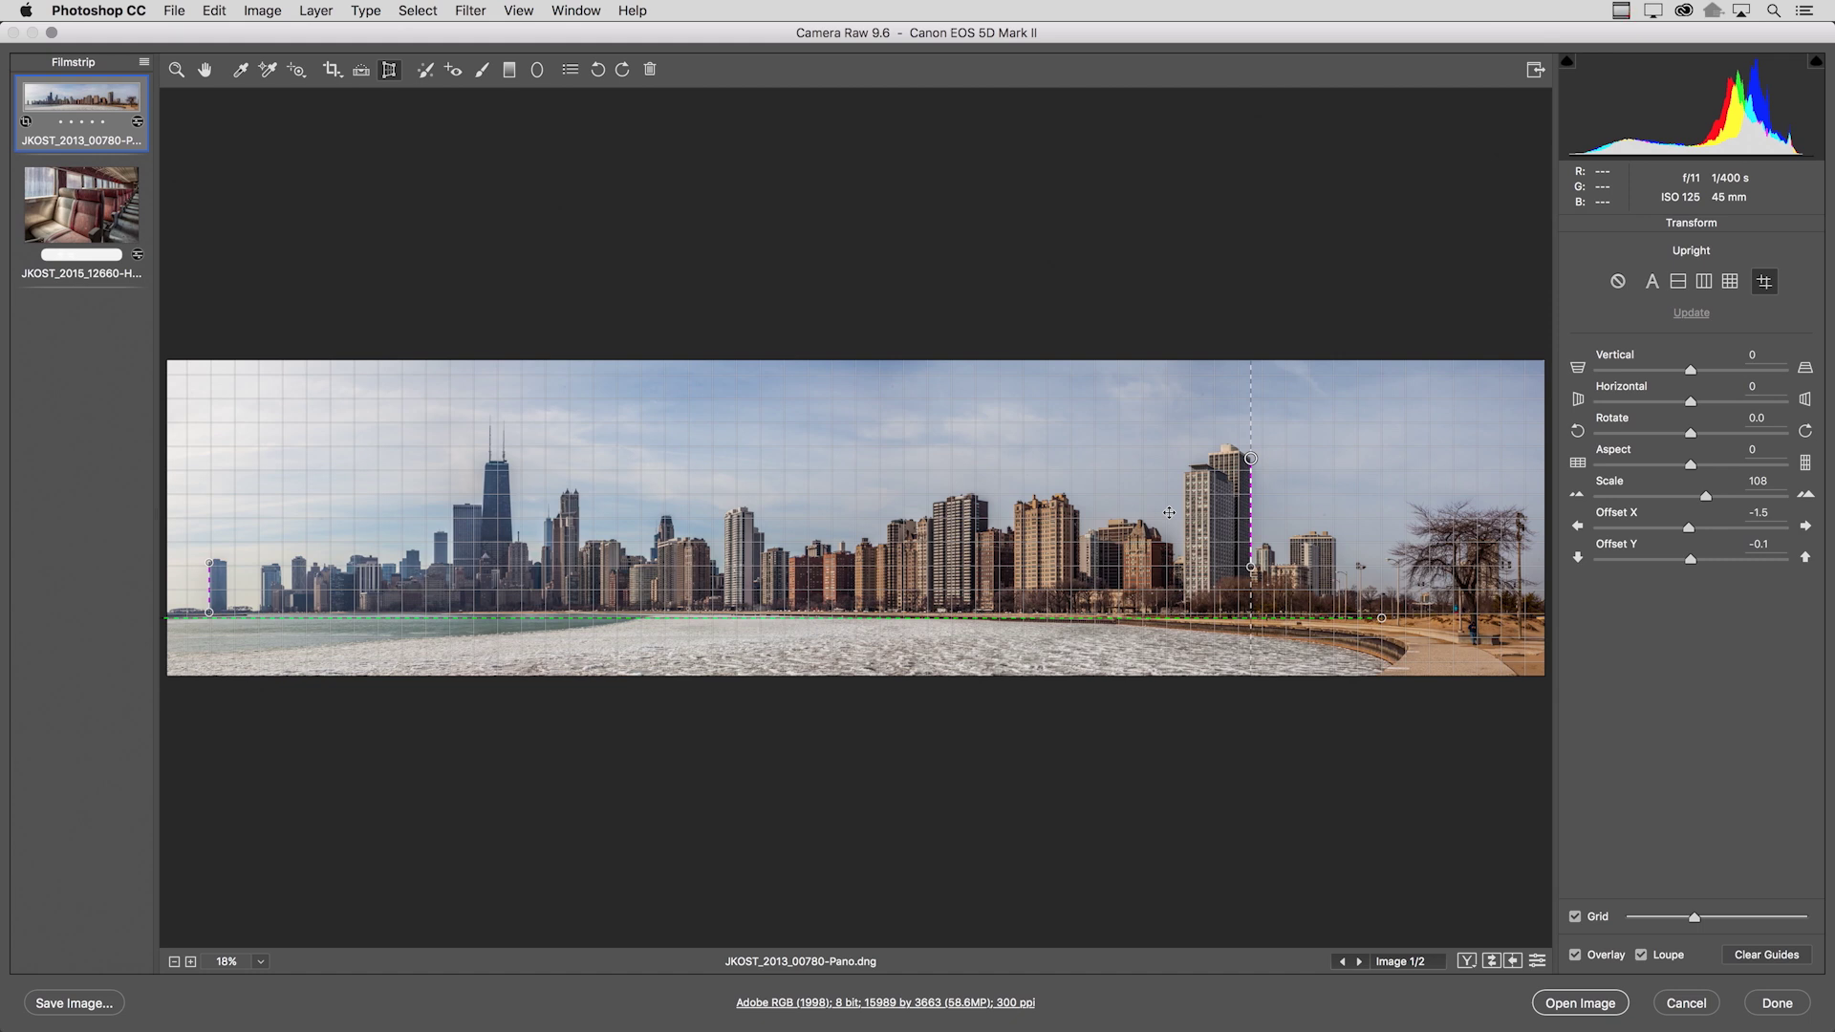
drag(1169, 513, 1171, 512)
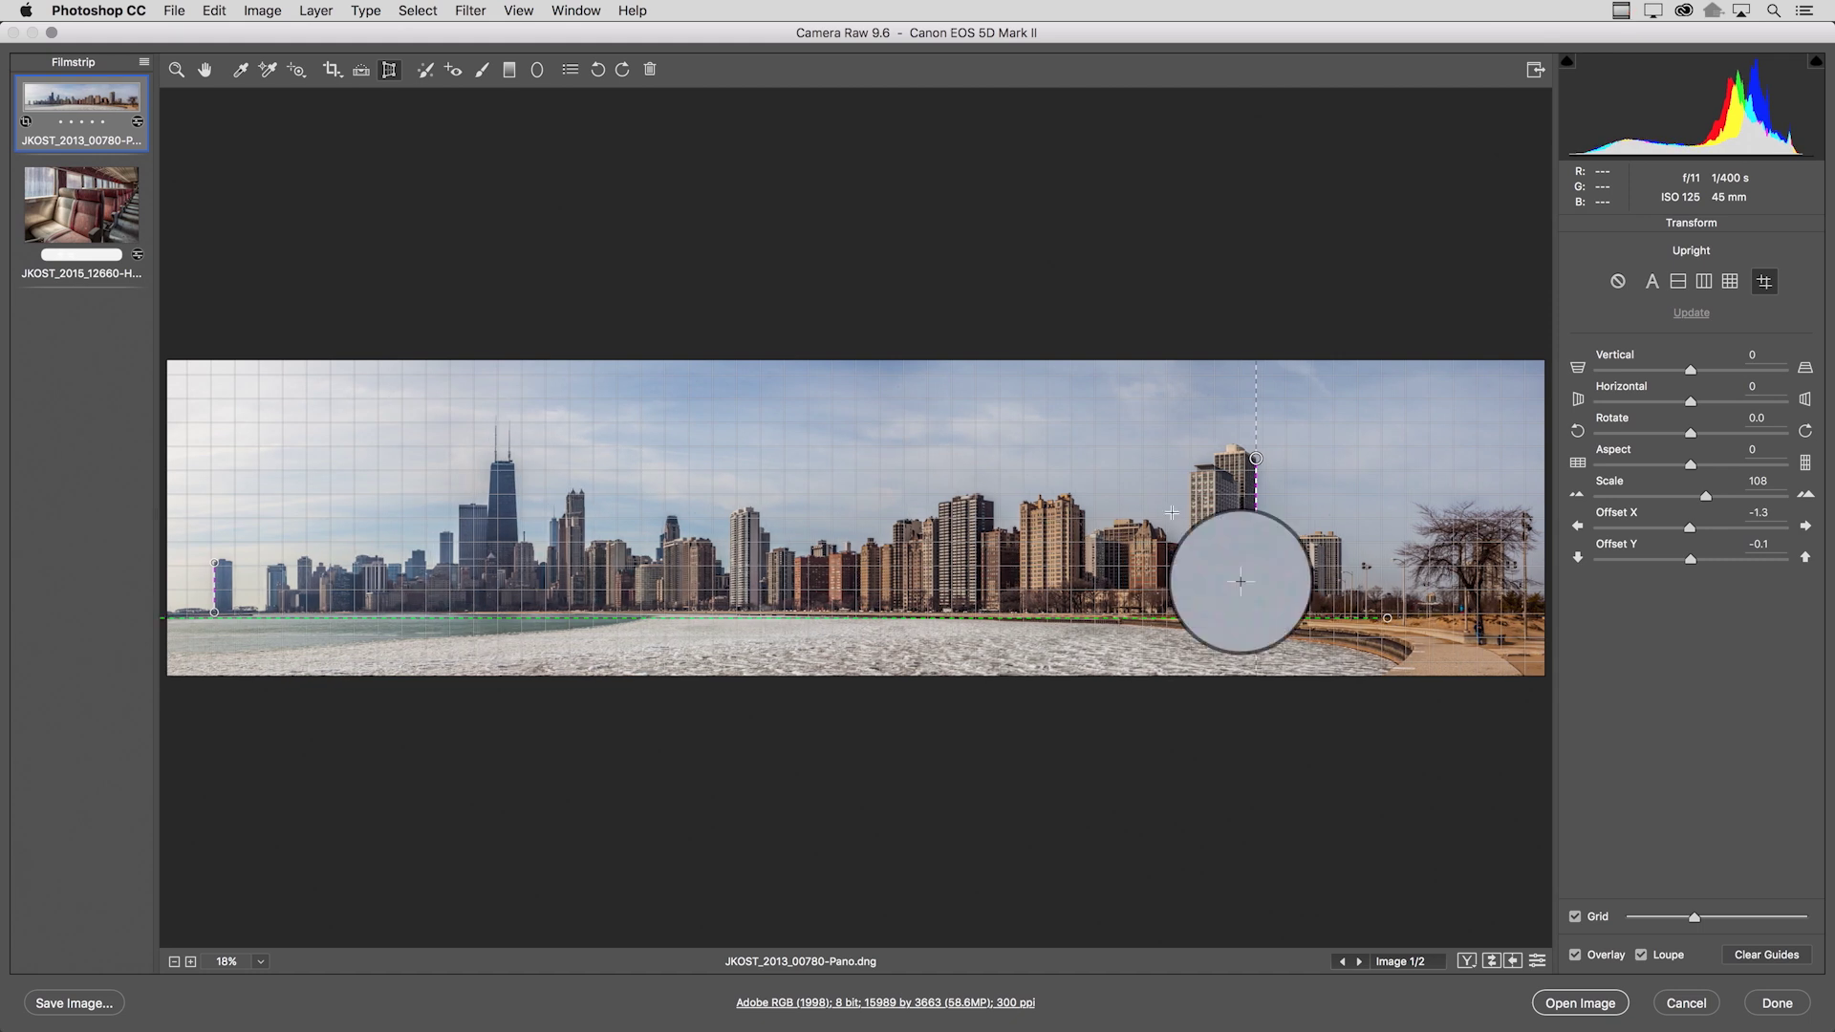